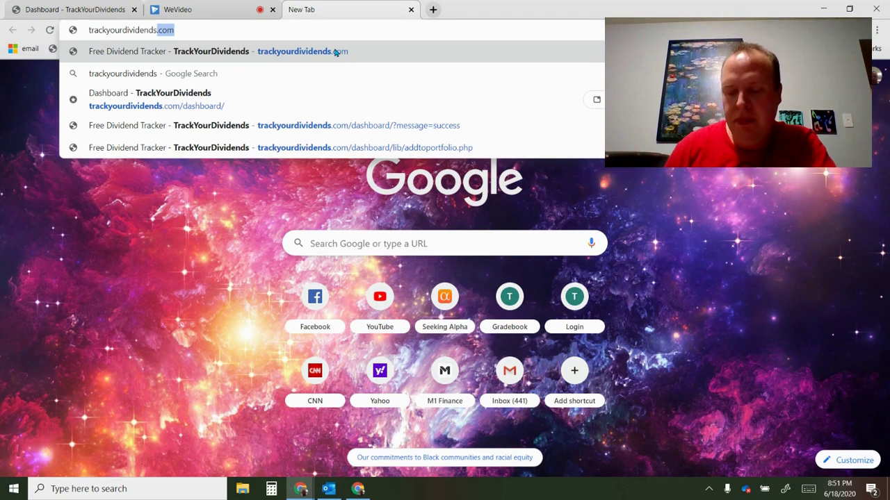
Open trackyourdividends.com and examine the holdings table on the already loaded portfolio dashboard.
click(336, 53)
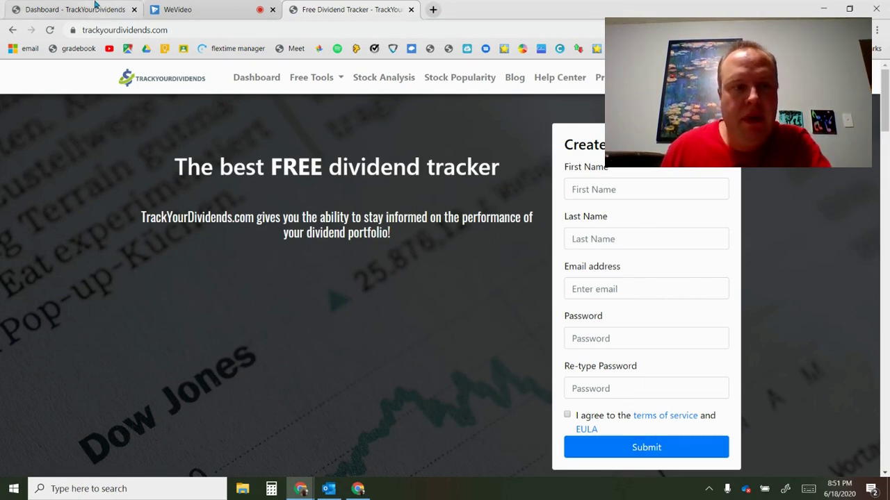
click(125, 7)
scroll(196, 261, down, 1)
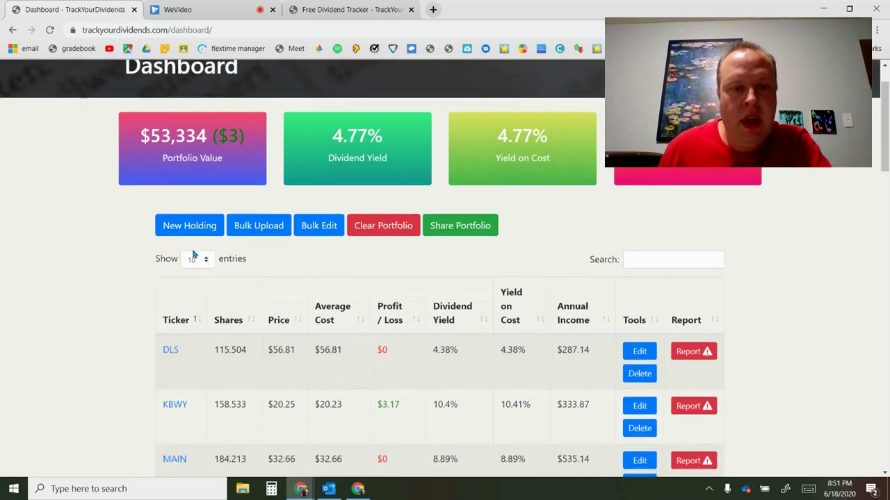
scroll(264, 281, down, 3)
scroll(267, 280, up, 2)
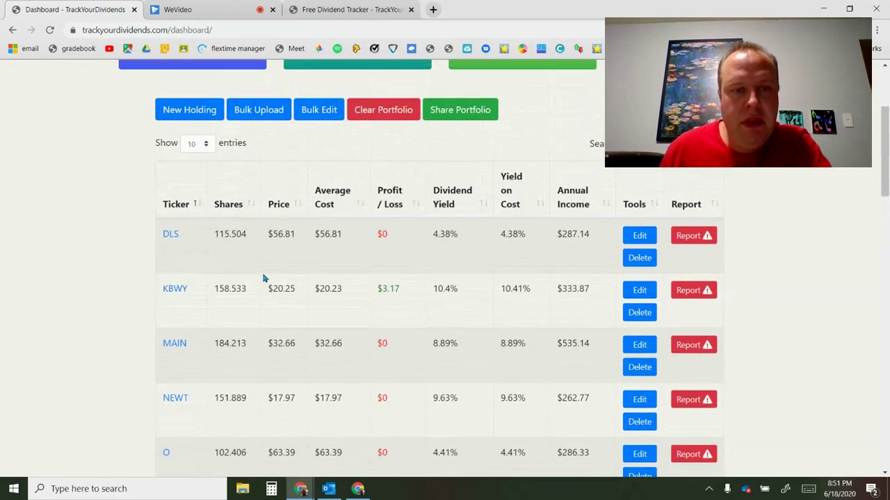
scroll(195, 252, down, 1)
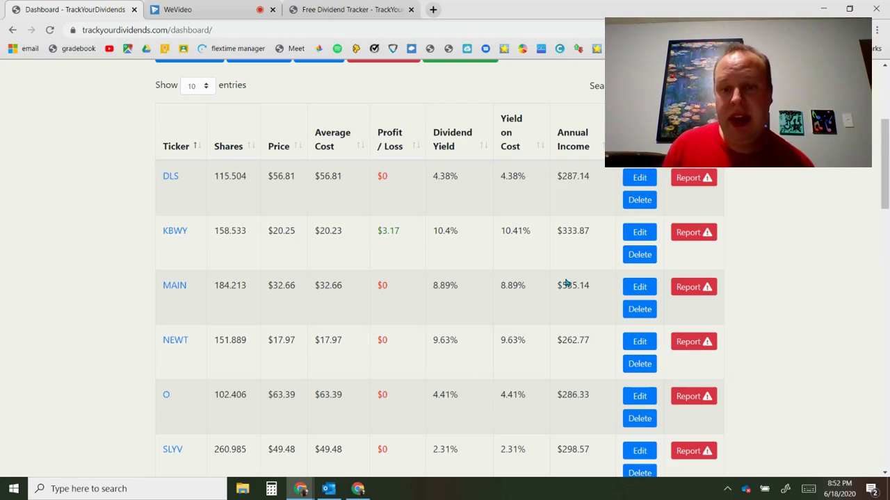
scroll(551, 389, up, 4)
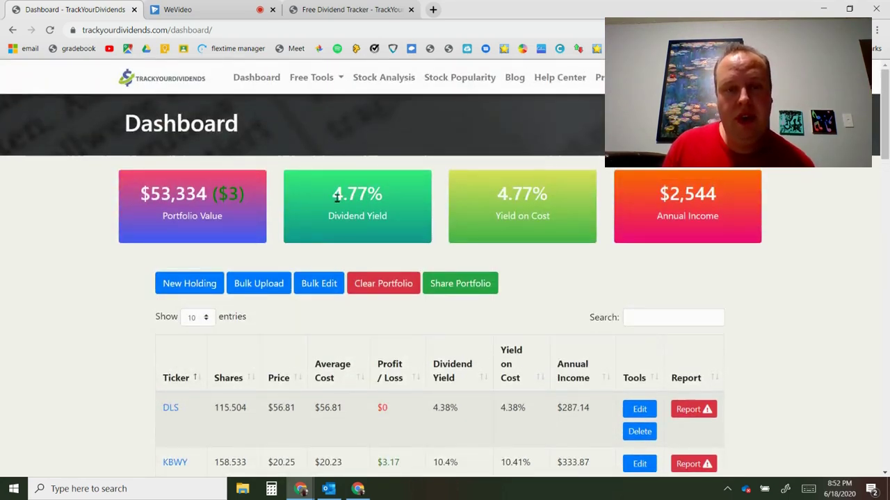
Examine the Dividend Yield, Yield on Cost and Annual Income summary figures on the dashboard.
drag(336, 198, 391, 231)
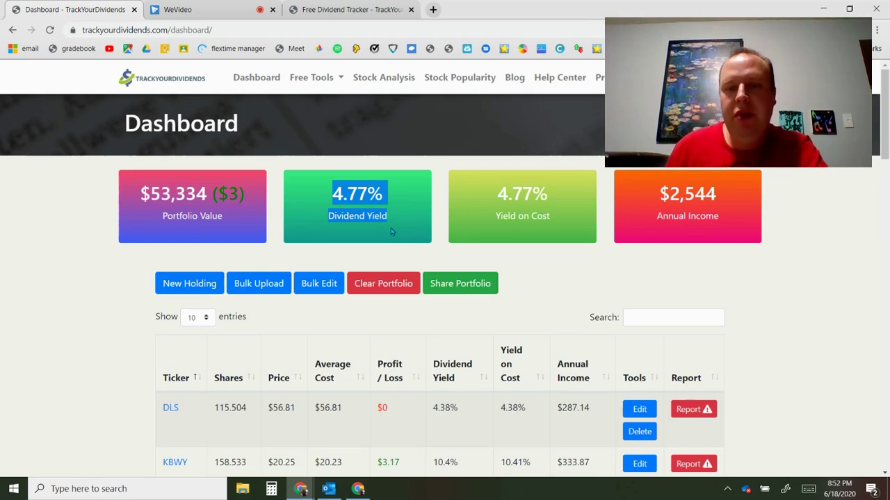
drag(492, 198, 552, 224)
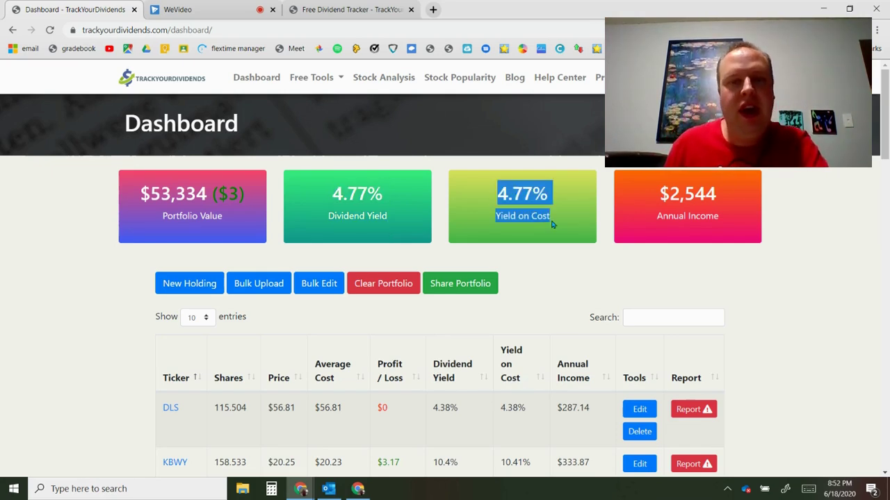
click(553, 224)
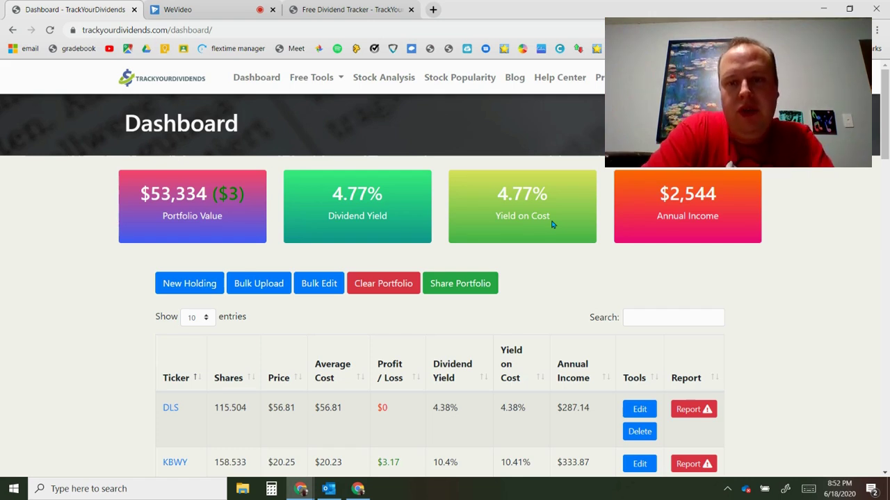
drag(674, 195, 718, 217)
click(718, 217)
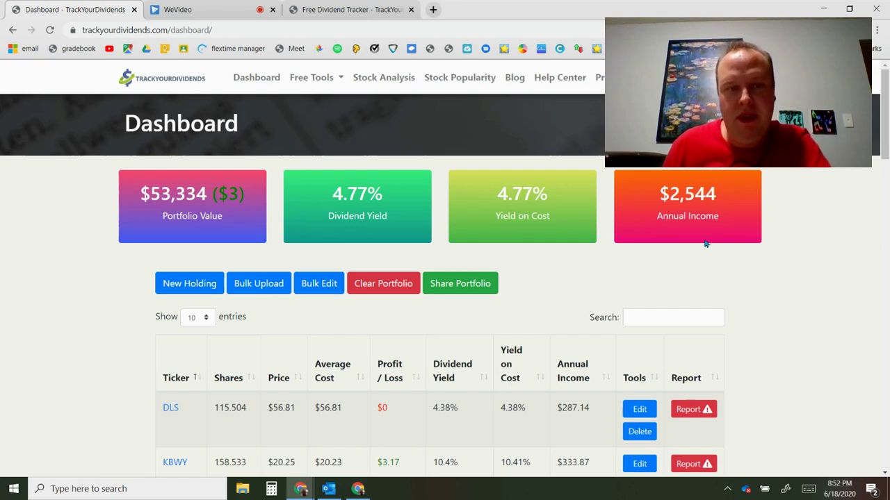
Switch to Calculator, divide the annual income of 2544 by 12, and return to the dashboard.
click(271, 489)
text(2544/12)
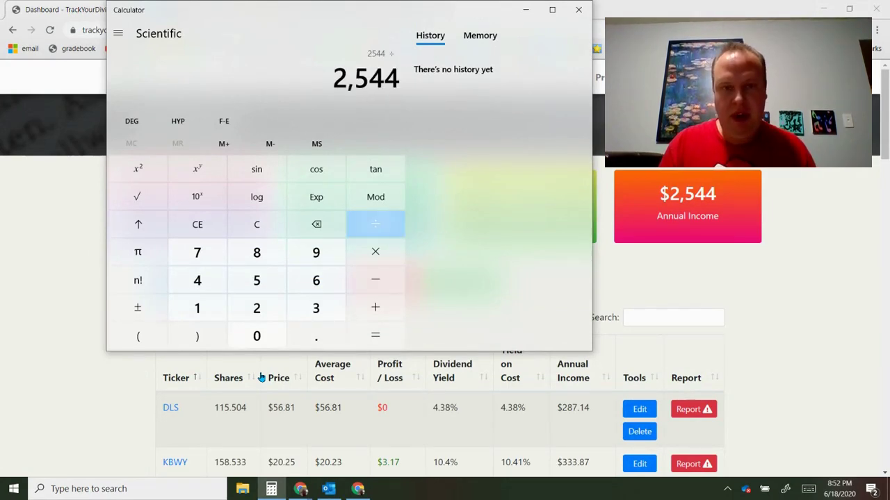
key(Return)
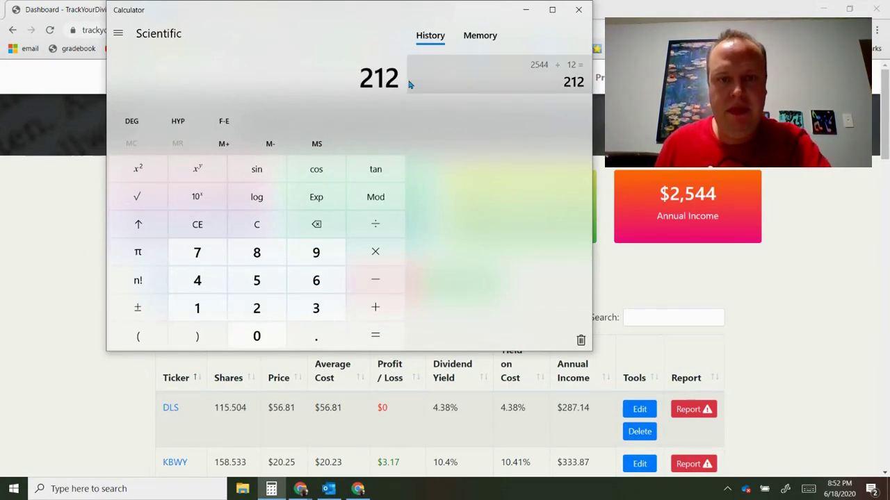
click(526, 10)
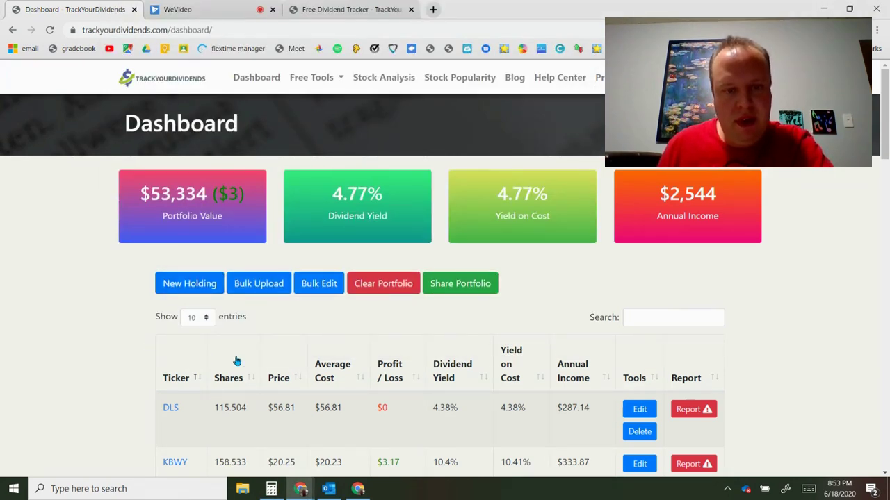
Start a new holding in the portfolio with ticker v and 20 shares.
scroll(242, 411, down, 3)
scroll(209, 278, up, 2)
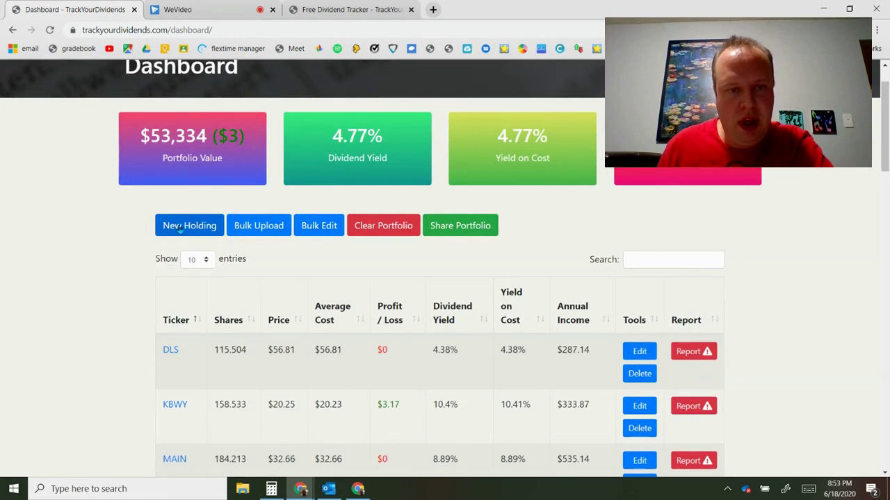
click(182, 226)
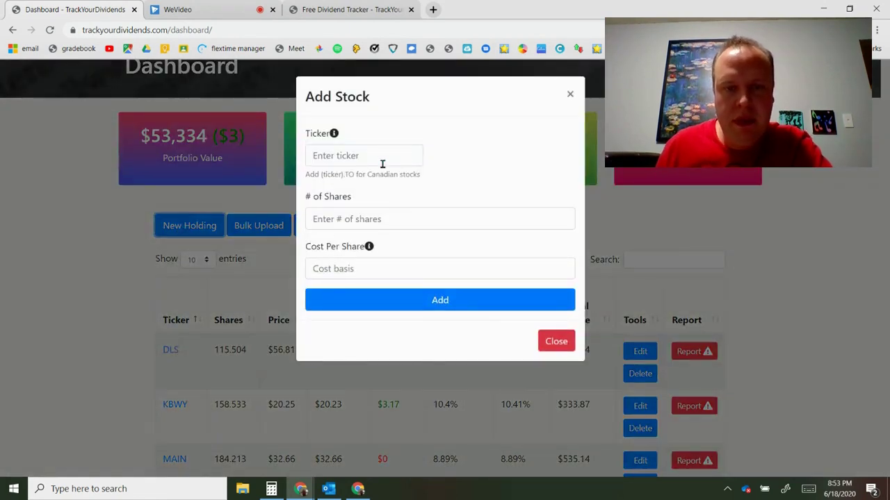
text(v)
click(338, 220)
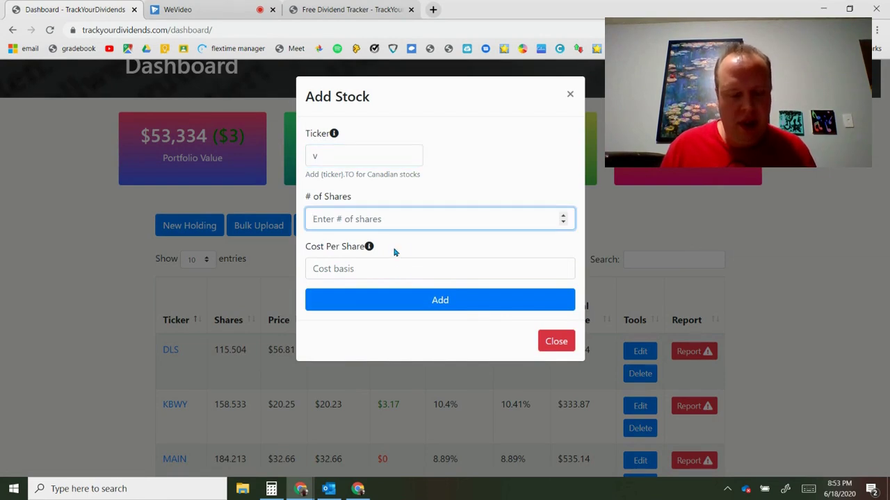
text(20)
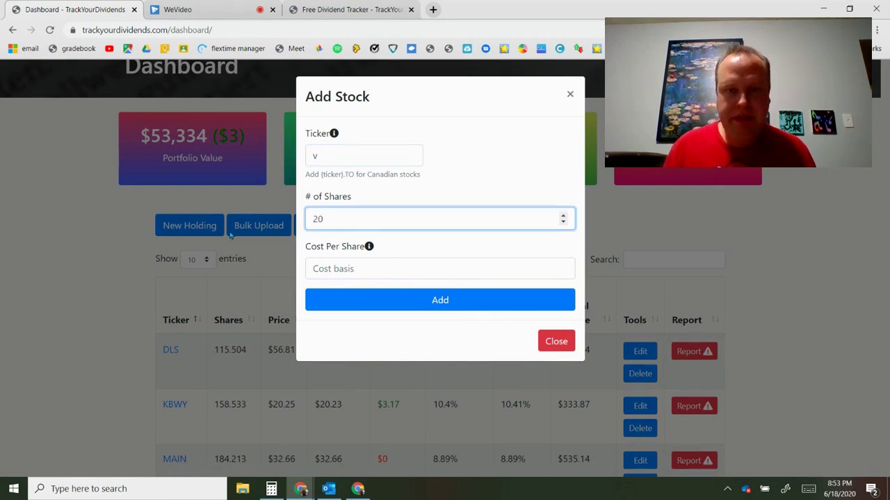
Search Google for "visa stock" in a new browser tab.
click(433, 9)
click(438, 33)
text(visa stock)
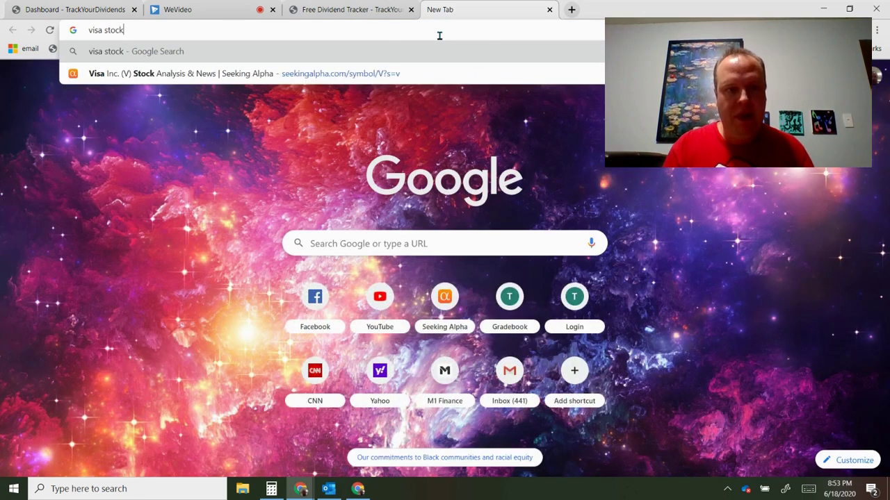
key(Return)
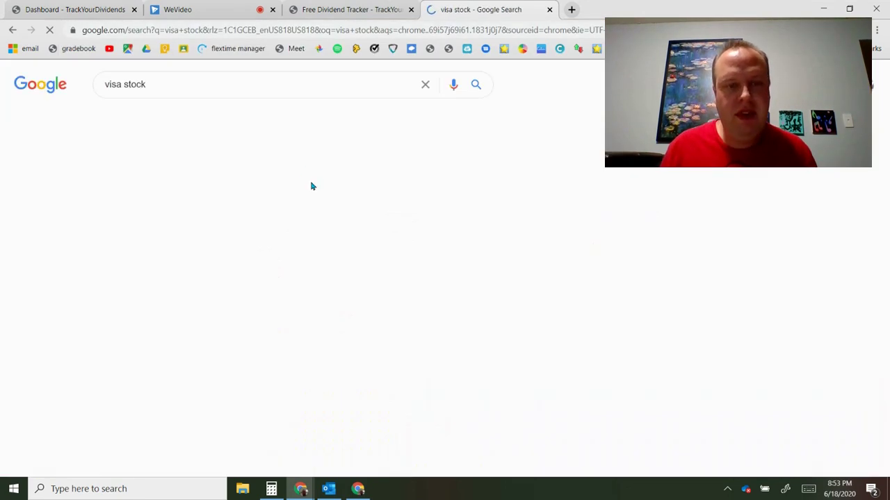
Return to the unfinished holding on the dashboard, set its cost per share to 193, and add it to the portfolio.
click(354, 5)
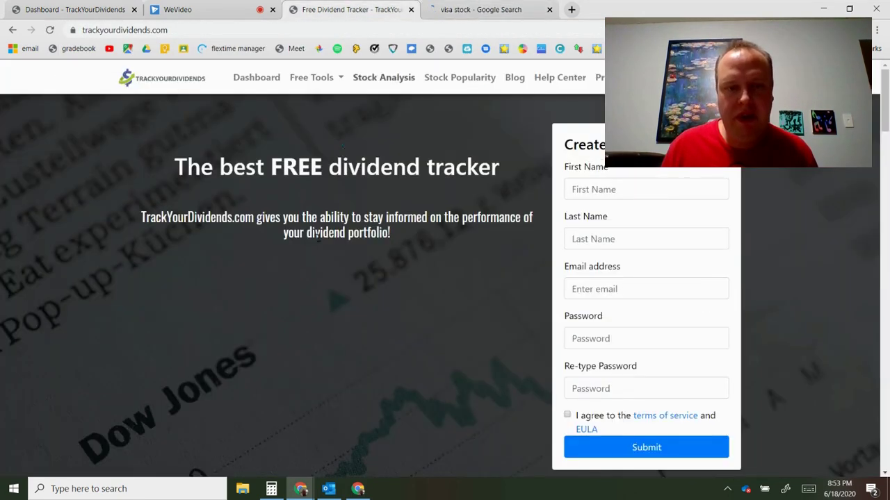
click(75, 9)
click(406, 271)
text(193)
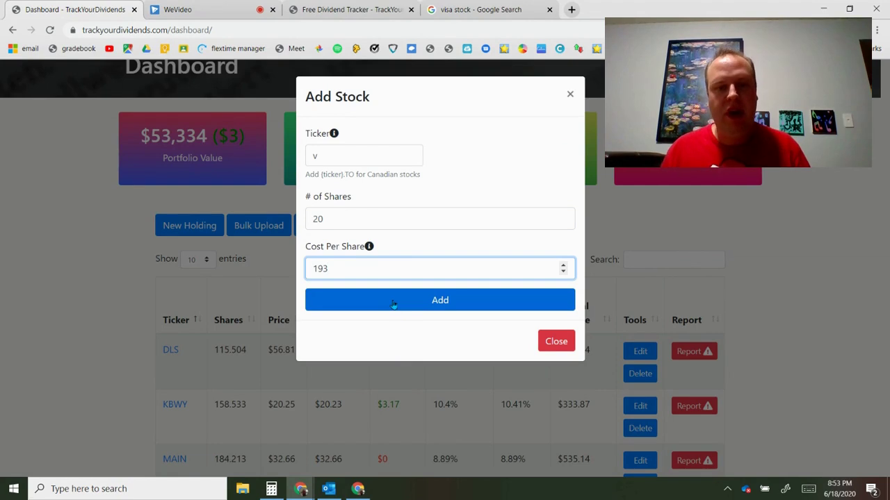
drag(418, 115, 592, 166)
click(435, 308)
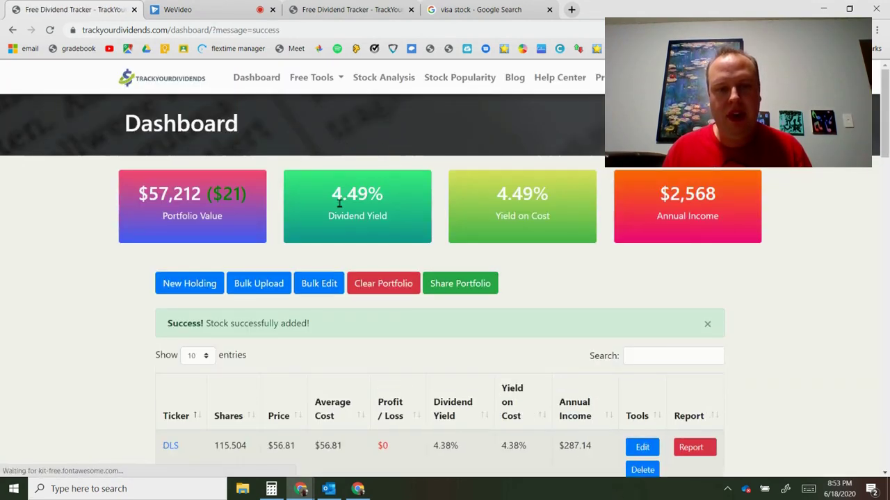
Check the portfolio's dividend yield, and change the V holding's number of shares to 2000.
drag(339, 201, 403, 197)
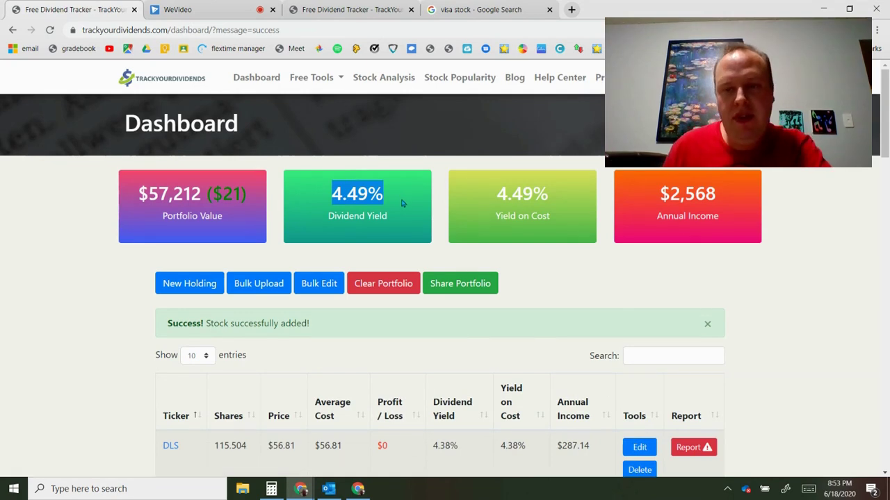
scroll(440, 357, down, 4)
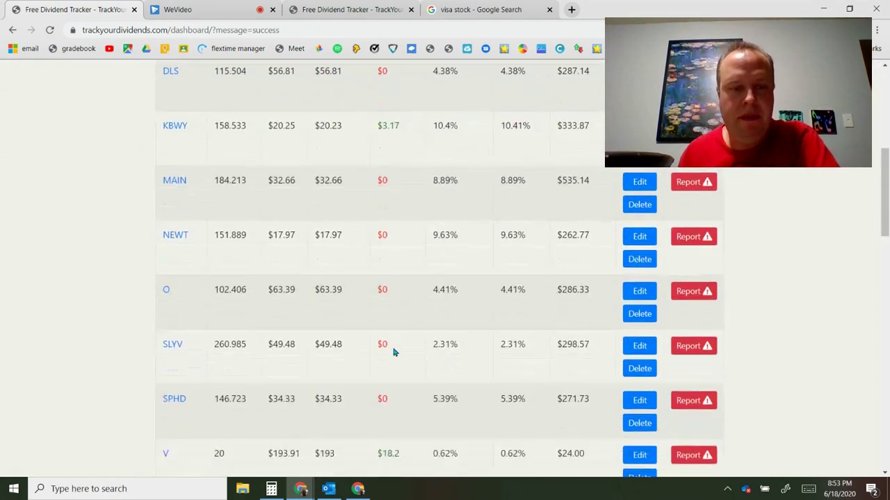
scroll(393, 352, up, 3)
scroll(255, 387, down, 5)
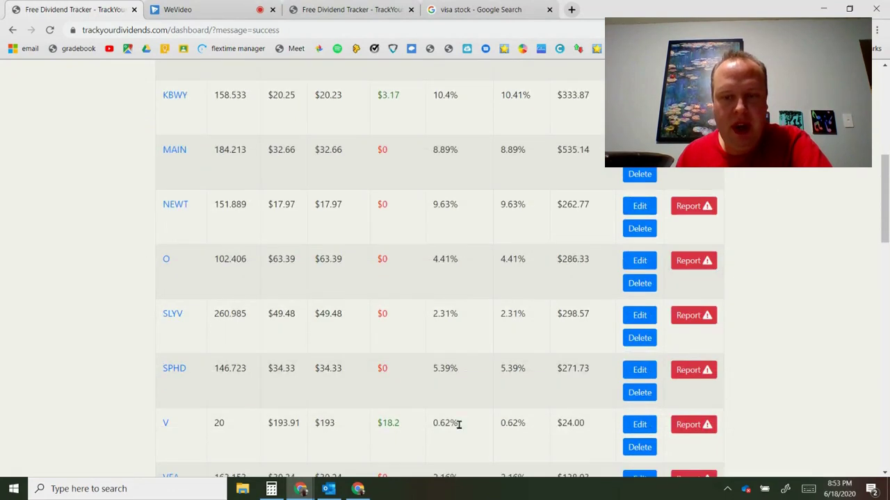
scroll(556, 362, down, 2)
click(639, 367)
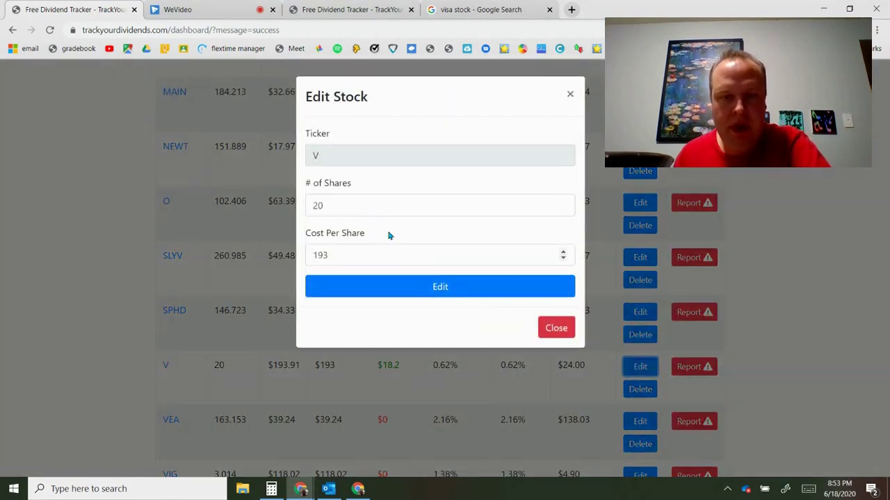
click(353, 203)
text(00)
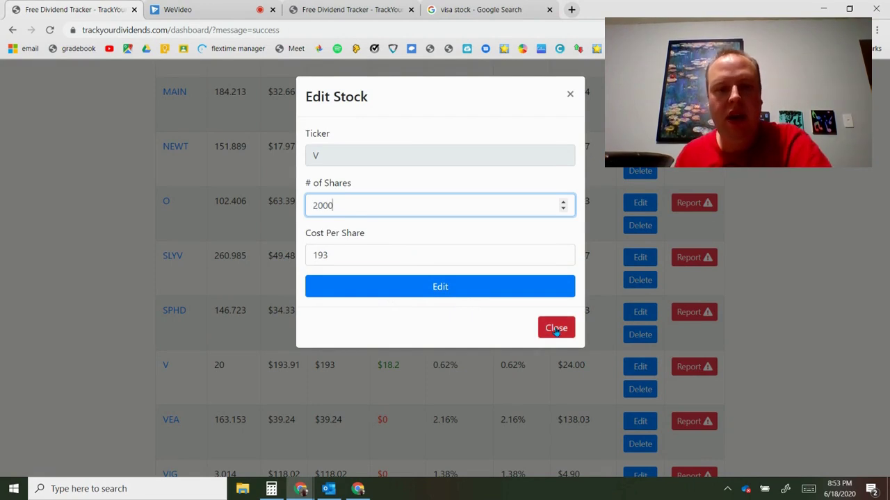
click(504, 289)
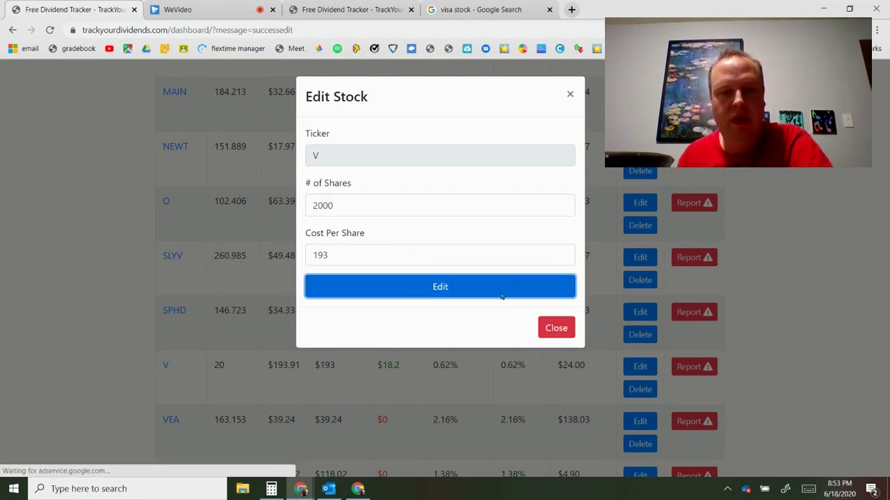
Check the dividend yield again, and delete the V holding from the portfolio.
drag(334, 193, 394, 201)
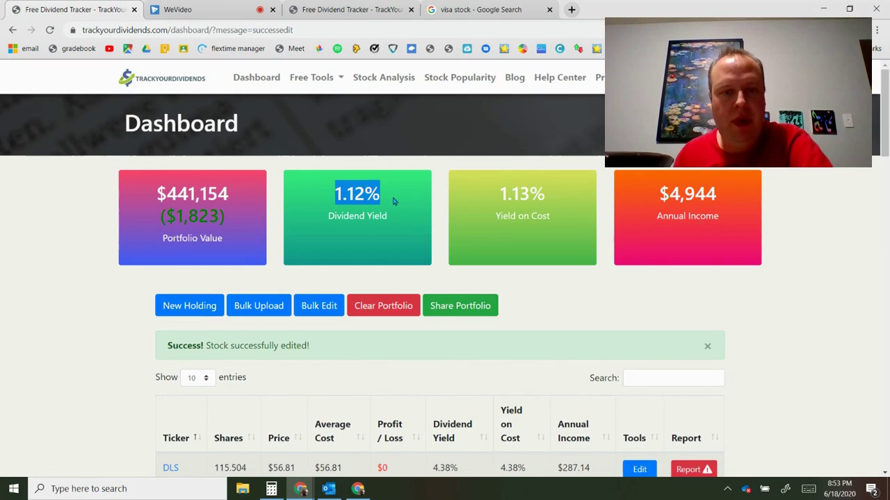
scroll(452, 317, down, 5)
scroll(542, 348, down, 2)
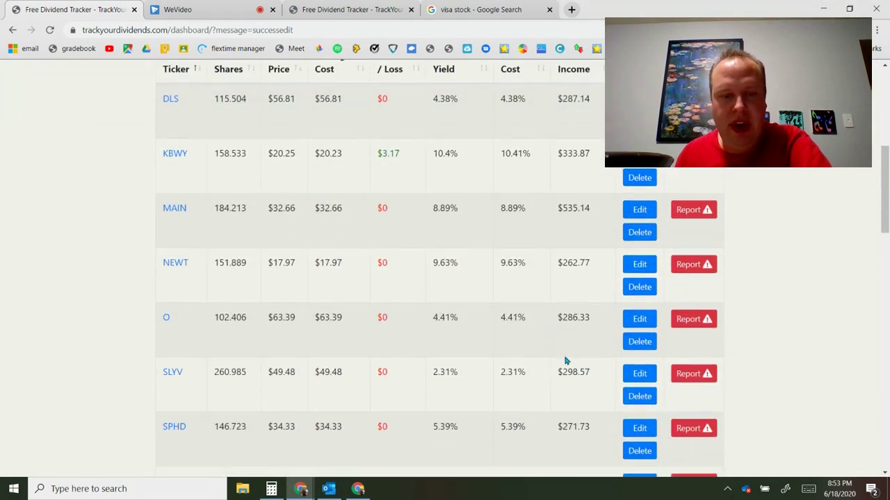
click(640, 410)
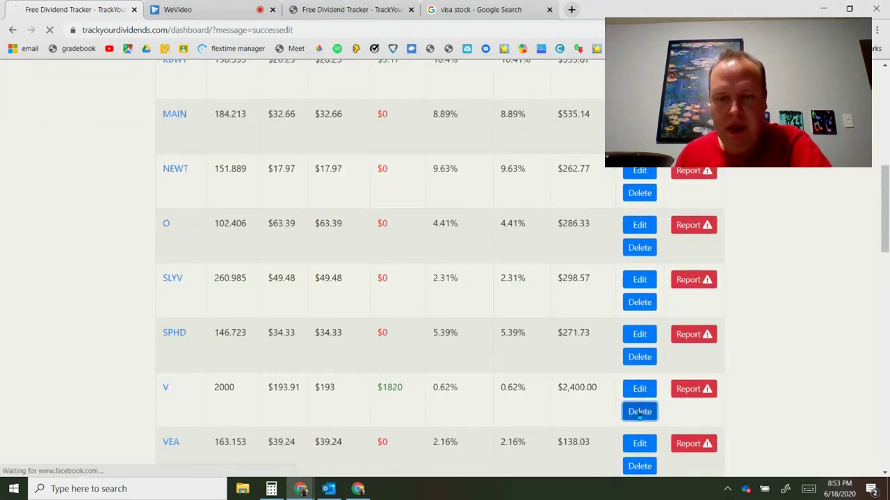
scroll(455, 334, down, 7)
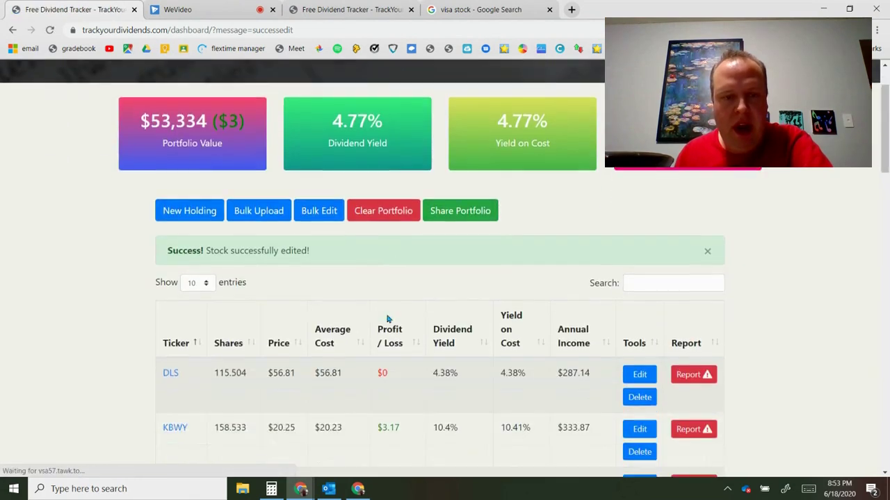
scroll(450, 346, up, 7)
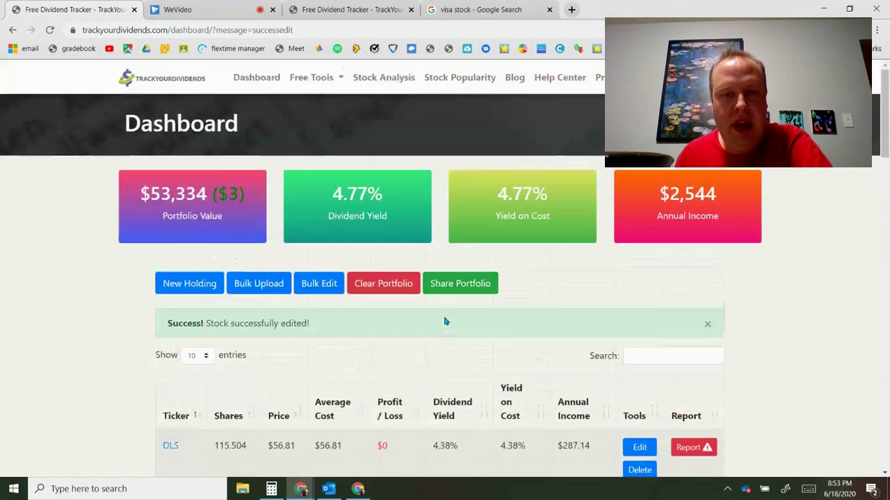
Open the Diversification tool and examine the portfolio's sector summary and pie chart.
click(314, 78)
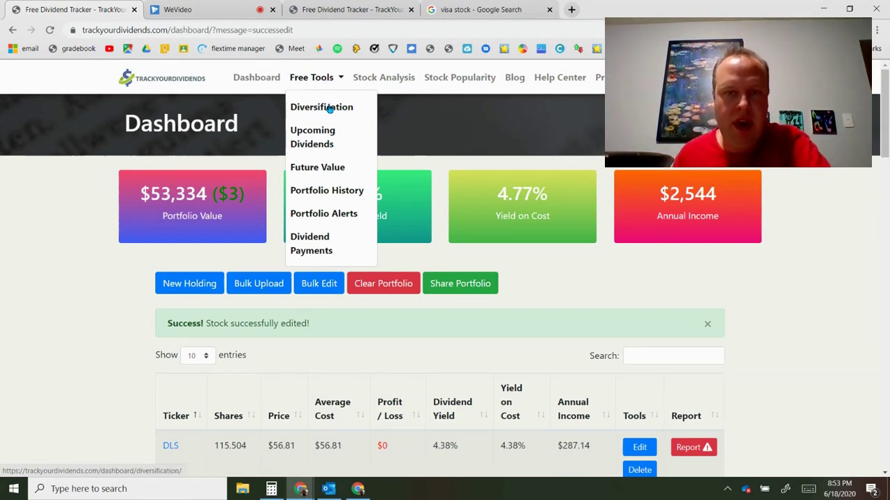
click(329, 109)
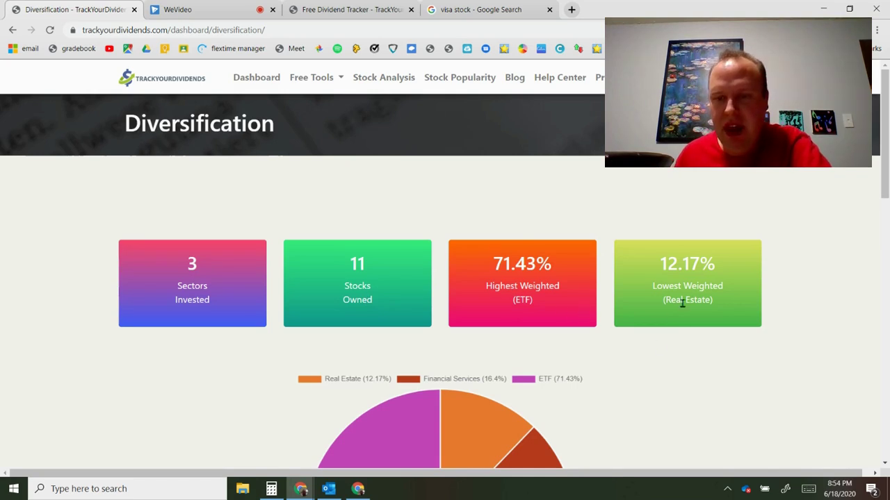
scroll(652, 359, down, 2)
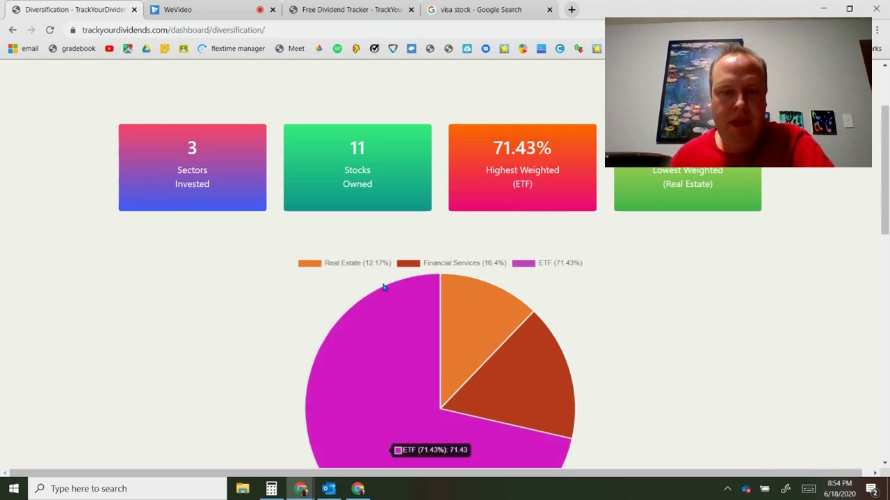
Hide the Financial Services and ETF sectors in the sector pie chart, leaving only Real Estate shown.
mouse_move(411, 282)
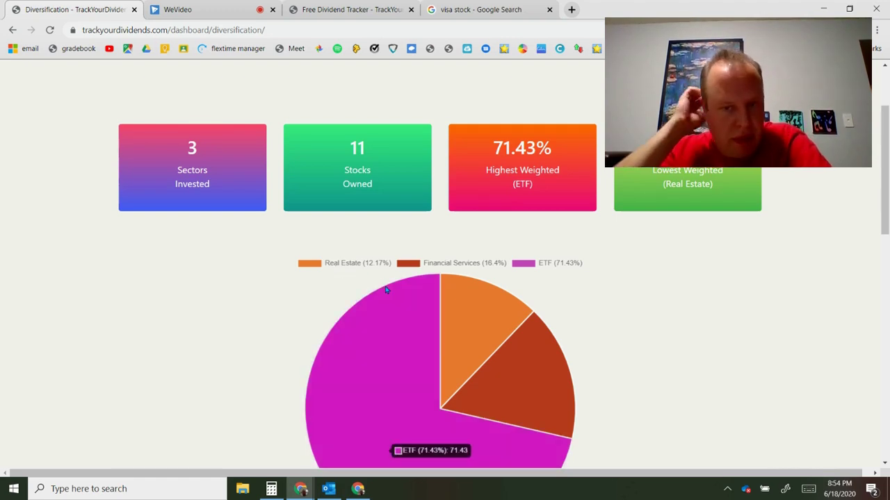
click(453, 265)
mouse_move(492, 289)
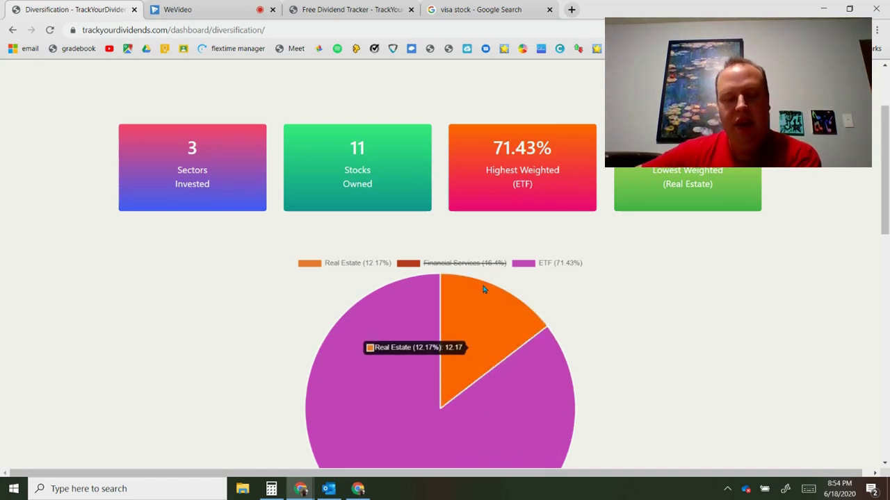
click(540, 269)
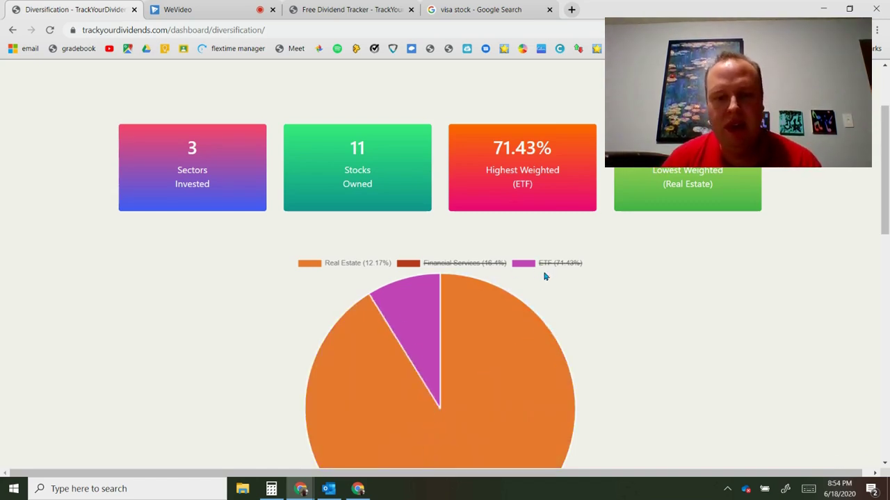
Examine the pie chart that breaks the portfolio down by individual stock.
scroll(552, 292, down, 4)
scroll(552, 295, down, 3)
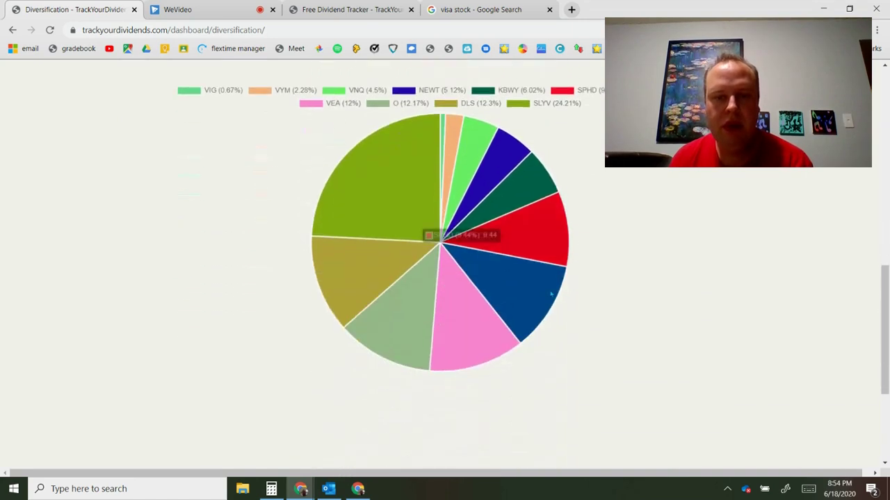
scroll(551, 295, up, 2)
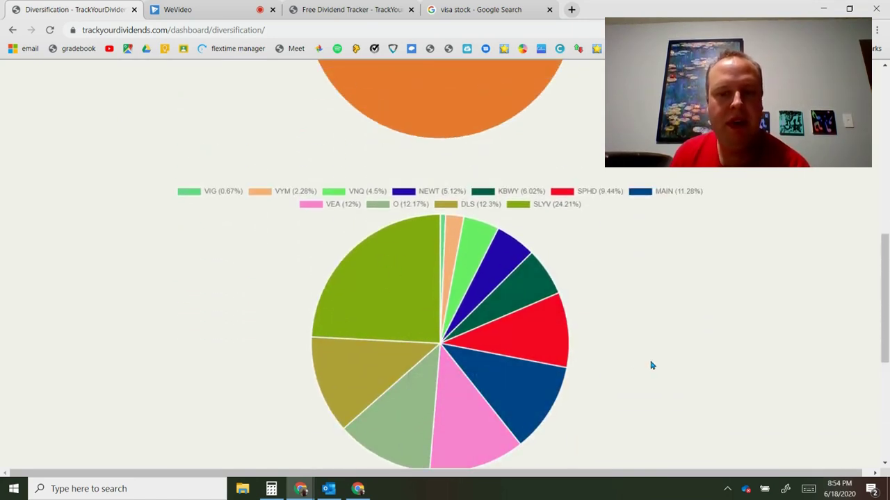
scroll(651, 365, down, 4)
scroll(373, 160, up, 12)
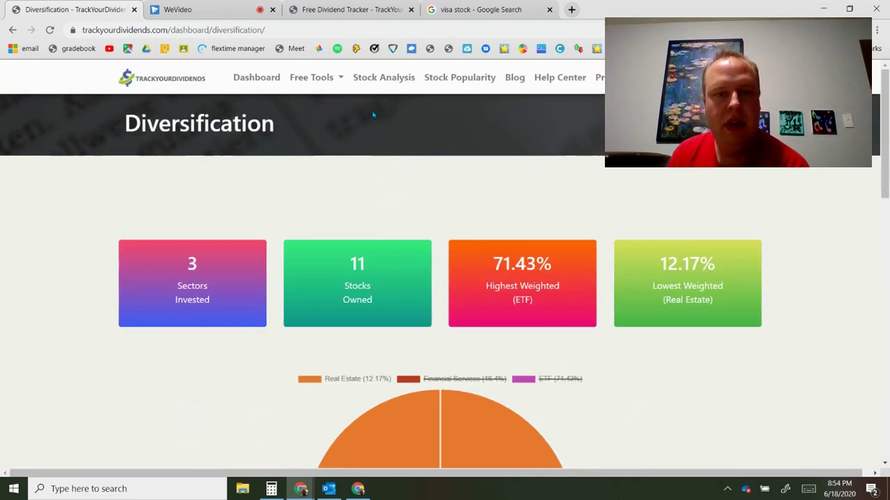
Open the Upcoming Dividends tool, read its beta warning, and bring up the monthly dividend chart.
mouse_move(333, 82)
click(318, 145)
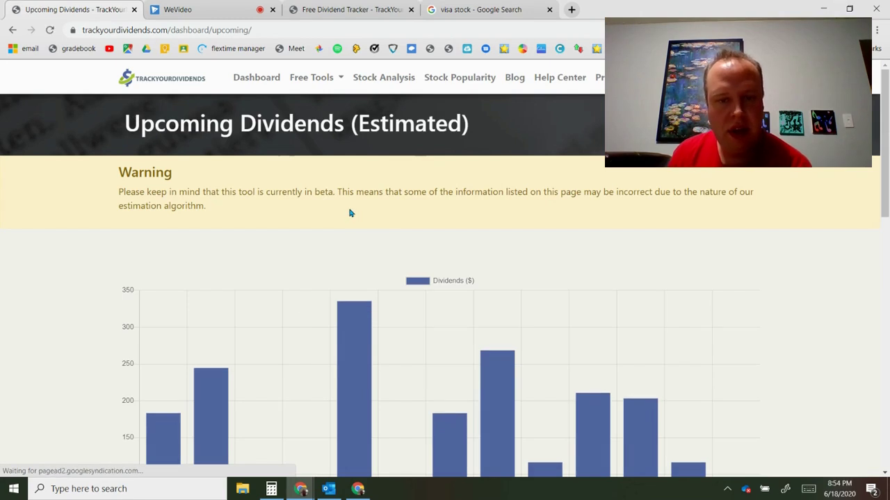
drag(290, 193, 322, 204)
click(324, 206)
scroll(331, 231, down, 3)
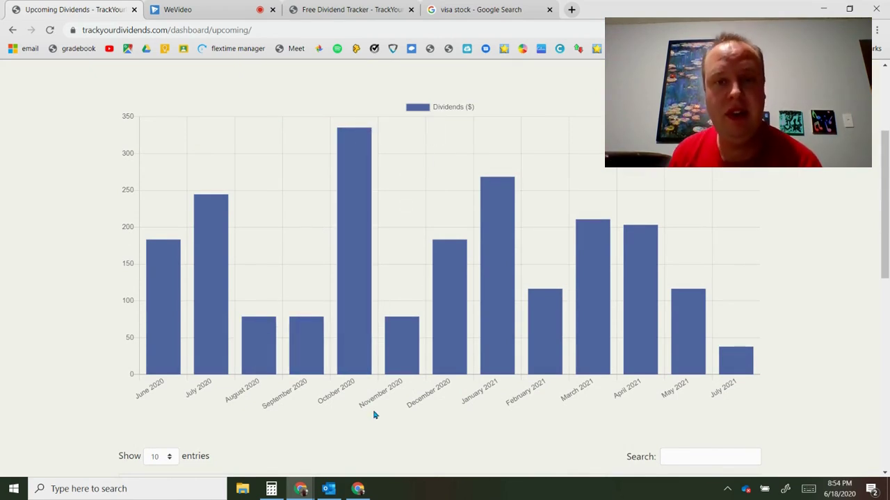
Close the visa stock search page, and examine the monthly dividend estimates and the table of upcoming payments.
click(549, 10)
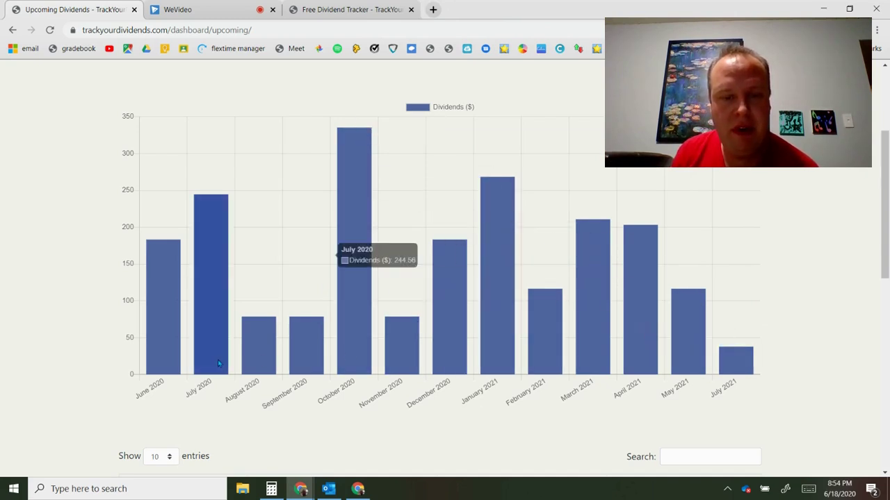
mouse_move(361, 225)
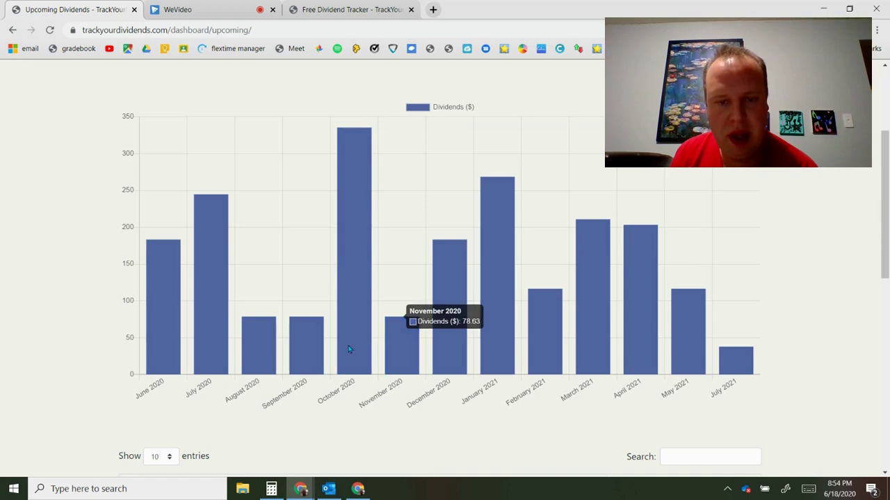
scroll(362, 389, down, 6)
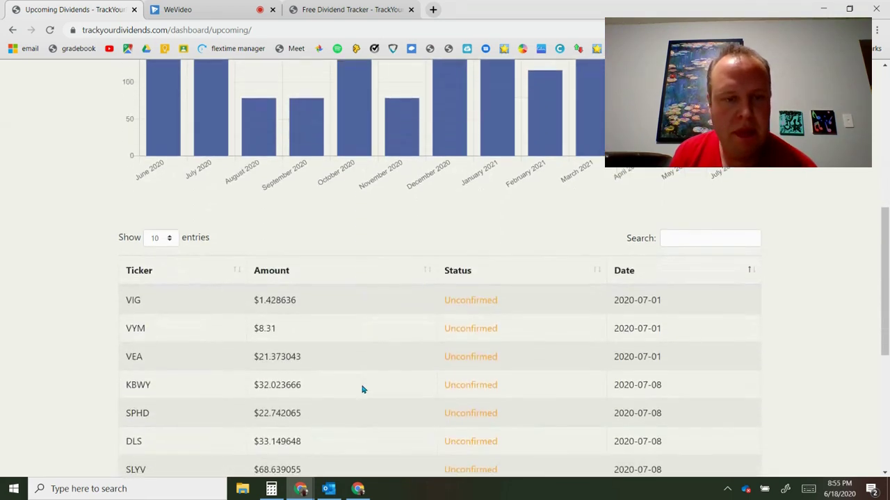
scroll(362, 387, down, 1)
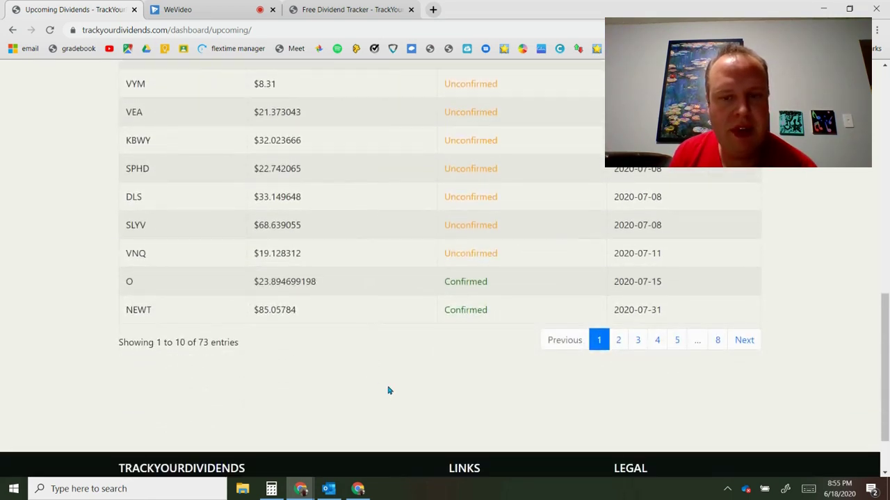
scroll(430, 397, up, 3)
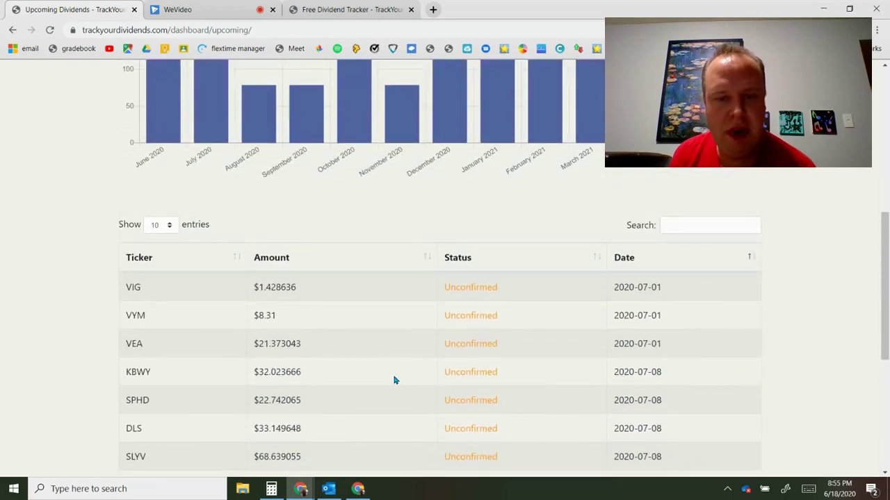
scroll(393, 380, up, 5)
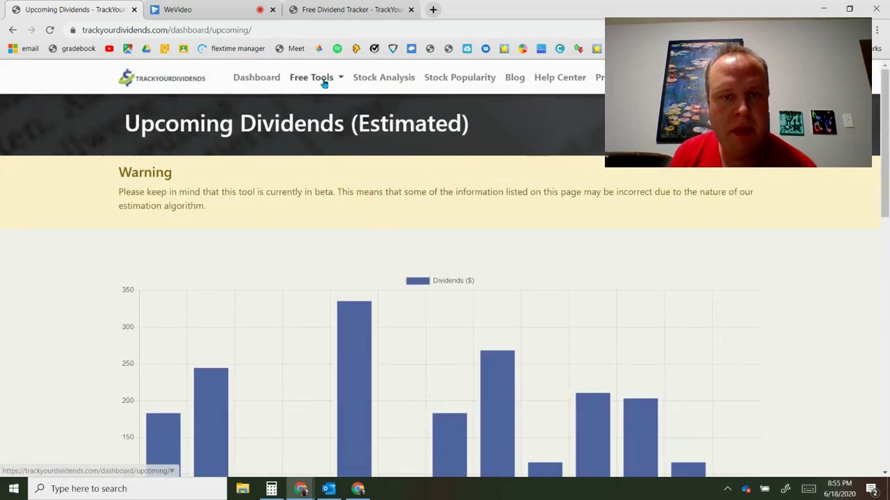
Open the Future Value tool and review the dividend growth rate and the starting and ending annual payments.
click(317, 78)
click(318, 169)
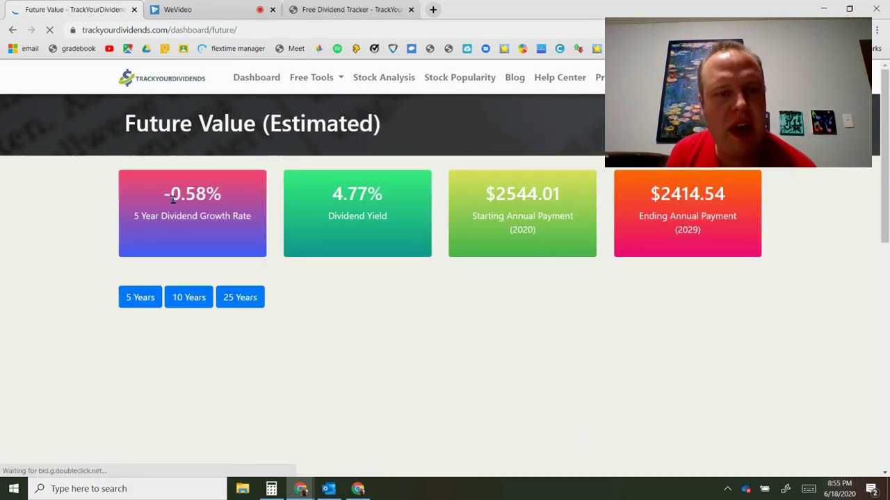
drag(186, 198, 223, 198)
click(224, 198)
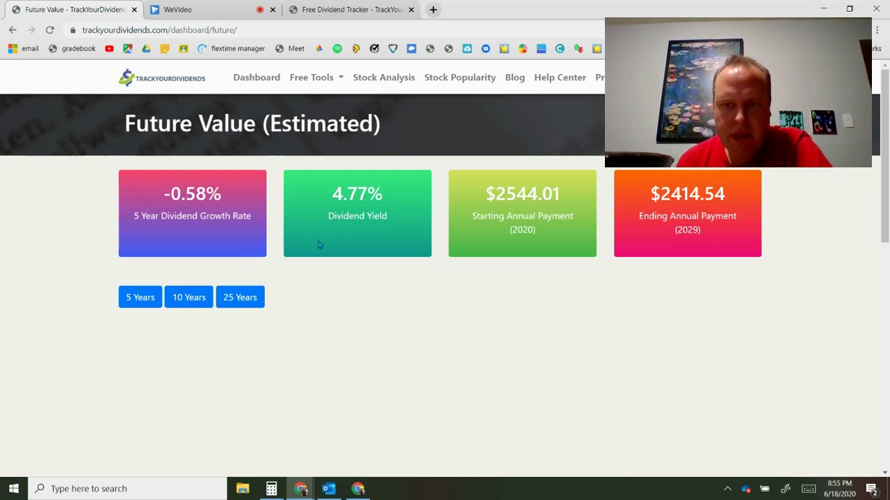
drag(496, 186, 715, 196)
click(577, 250)
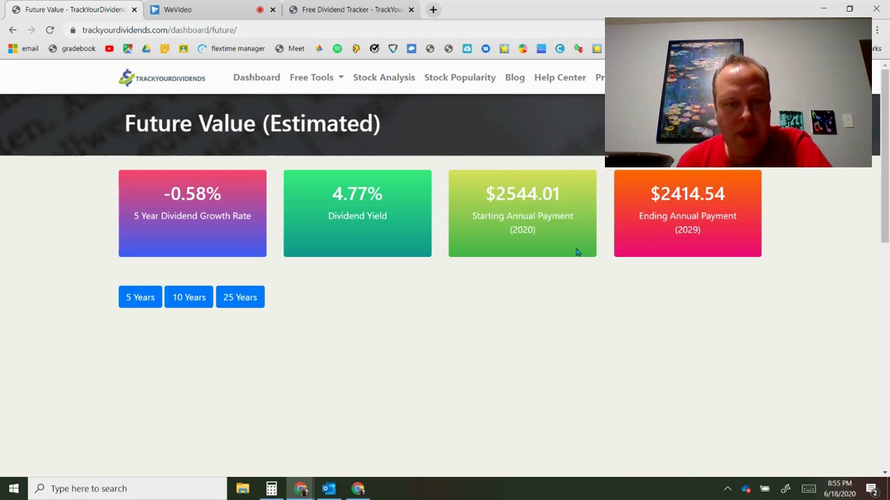
Examine the projected portfolio value chart for 2020 to 2029, checking the values of individual years.
scroll(576, 252, down, 4)
scroll(574, 254, down, 2)
mouse_move(553, 358)
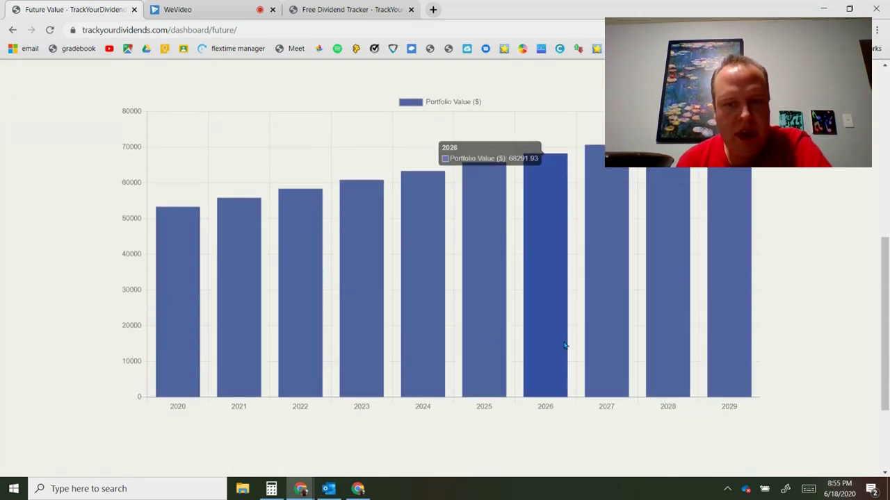
mouse_move(412, 346)
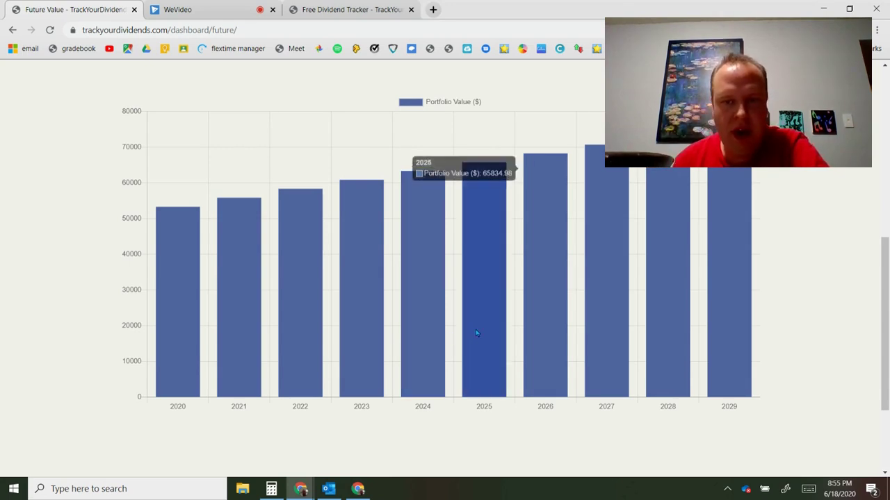
mouse_move(536, 319)
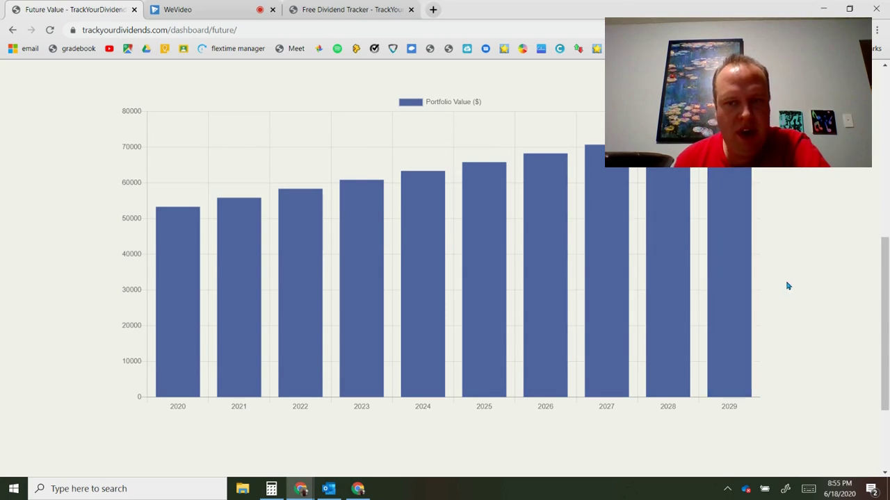
scroll(793, 284, down, 2)
scroll(798, 285, up, 4)
scroll(798, 286, up, 5)
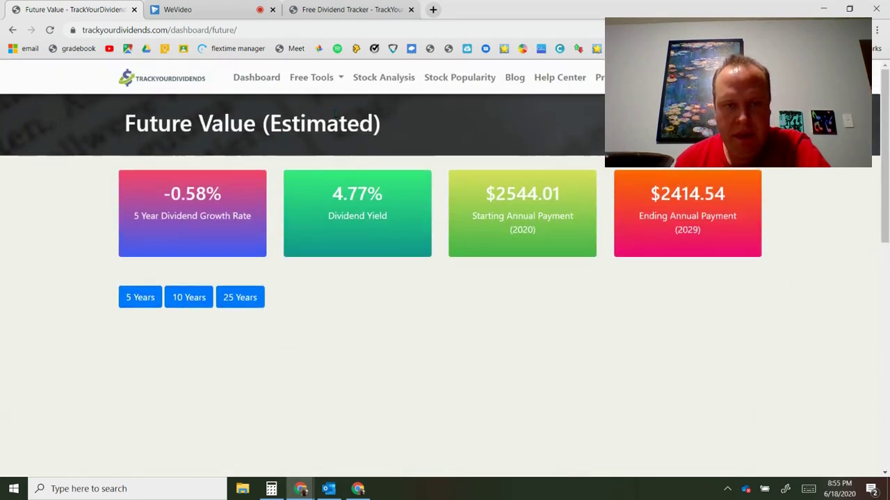
Open the Portfolio History tool and look over the annual payment, portfolio value, yield on cost and dividend yield charts.
click(308, 77)
click(323, 198)
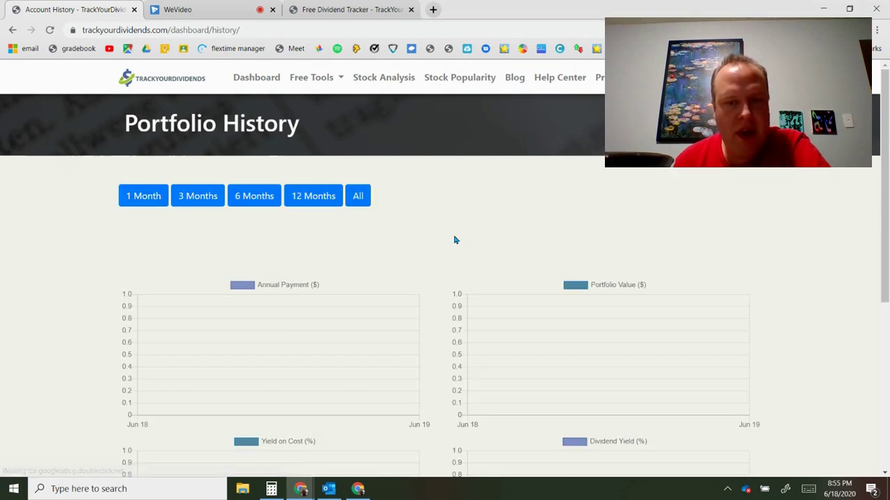
scroll(454, 237, down, 2)
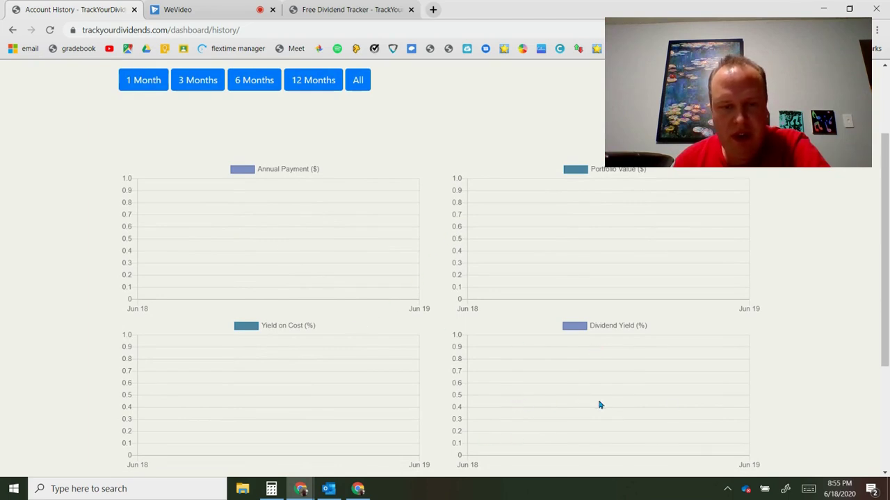
scroll(494, 385, down, 2)
scroll(495, 384, down, 2)
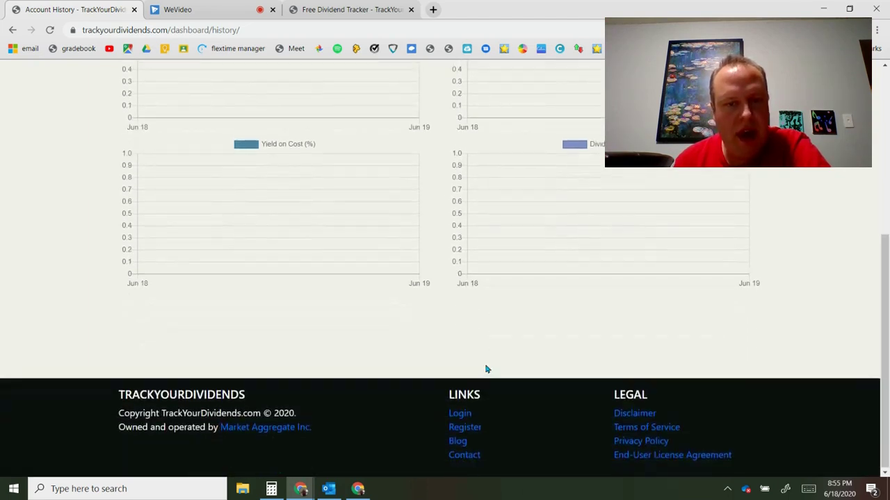
scroll(283, 294, up, 4)
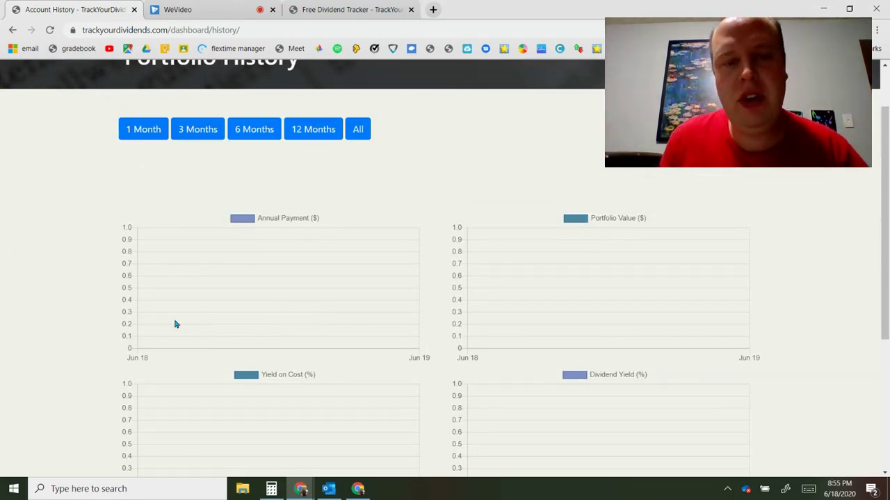
scroll(215, 318, up, 1)
scroll(216, 318, up, 1)
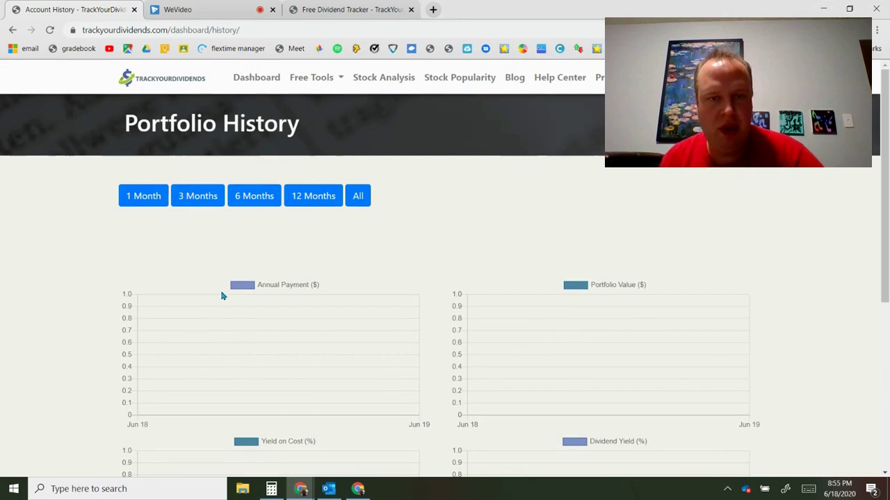
In Portfolio Alerts, have email alerts enabled for both declared and paid dividends, and save the settings.
click(313, 78)
click(310, 217)
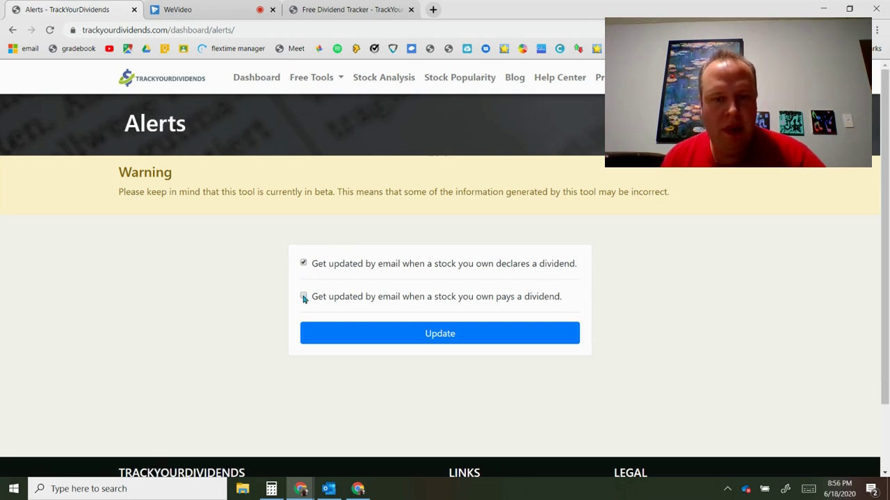
click(348, 336)
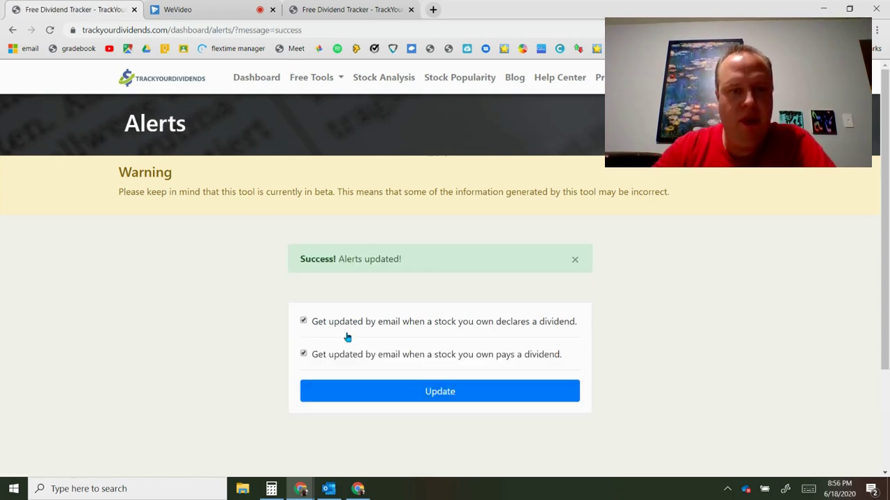
Open the Dividend Payments tool and look over its payments table.
click(320, 91)
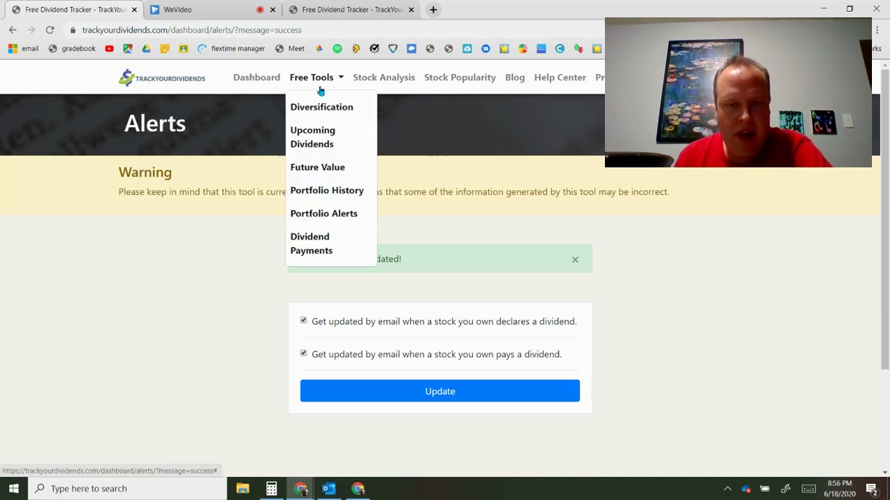
click(309, 253)
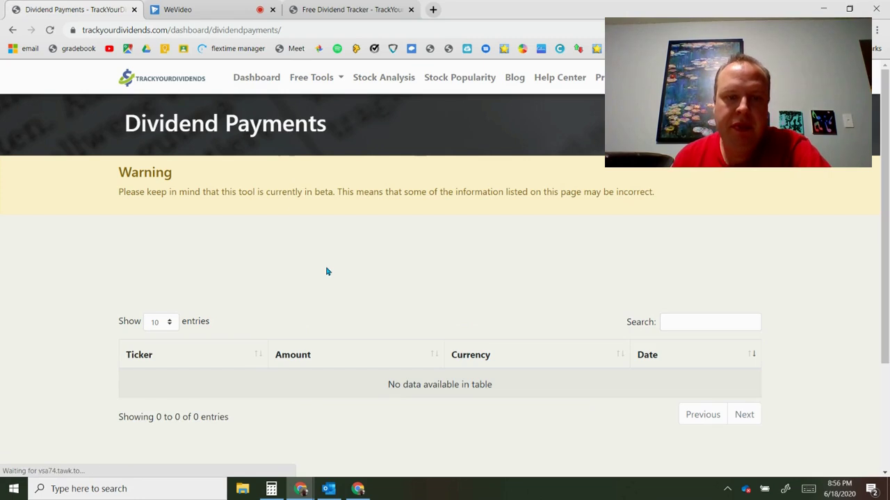
scroll(407, 273, down, 3)
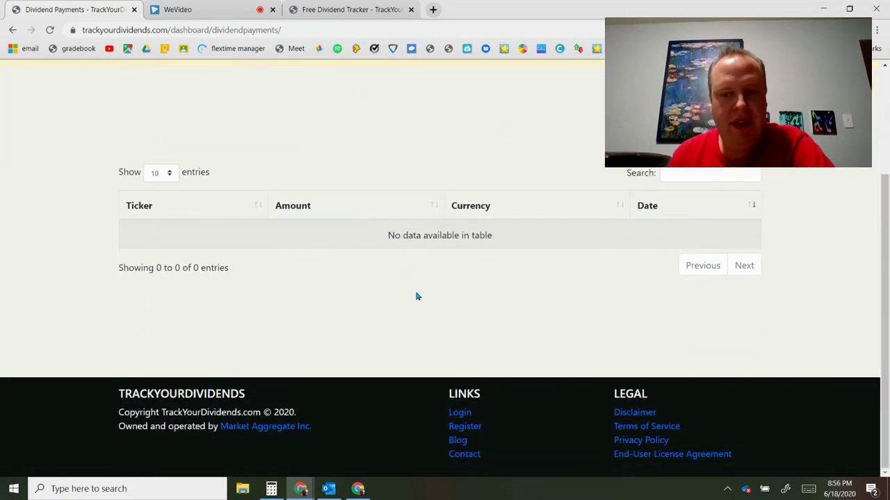
scroll(413, 297, up, 3)
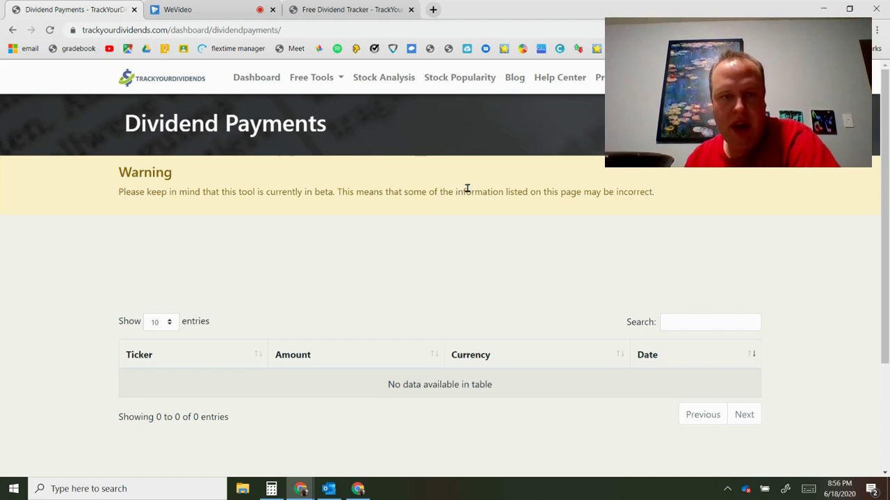
Return to the dashboard, open the account settings, and review the password, currency and newsletter options.
click(257, 78)
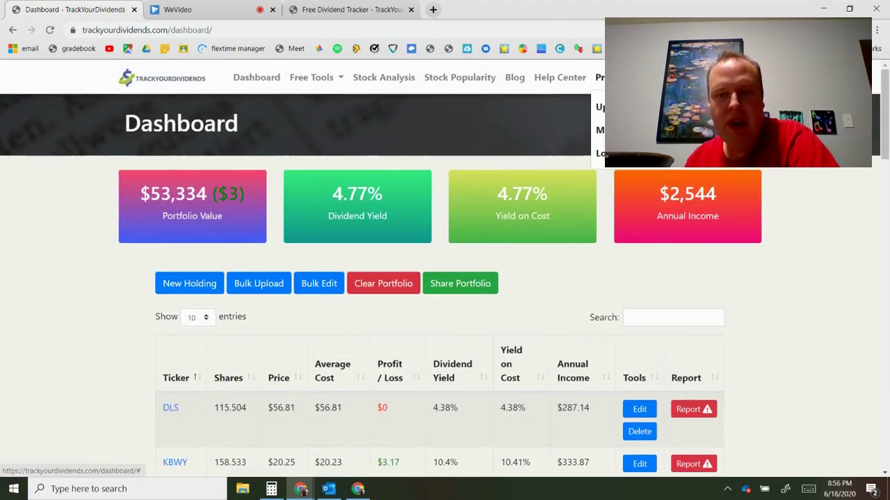
click(601, 130)
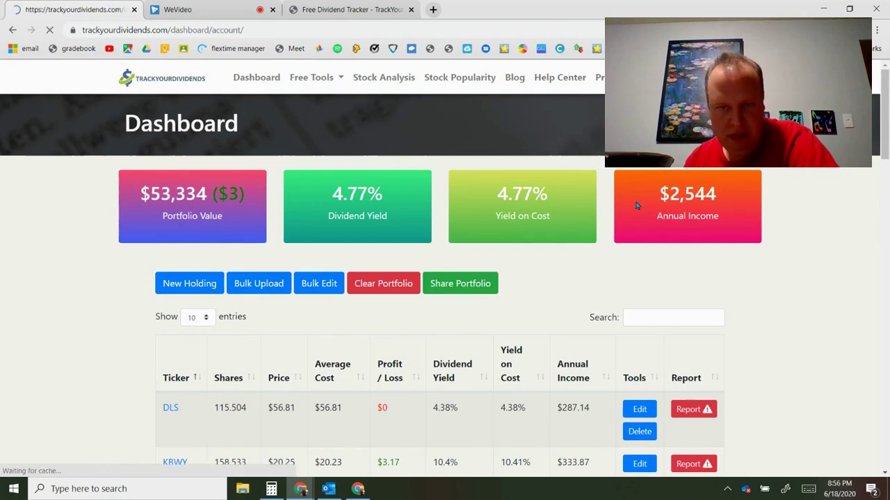
scroll(596, 299, down, 2)
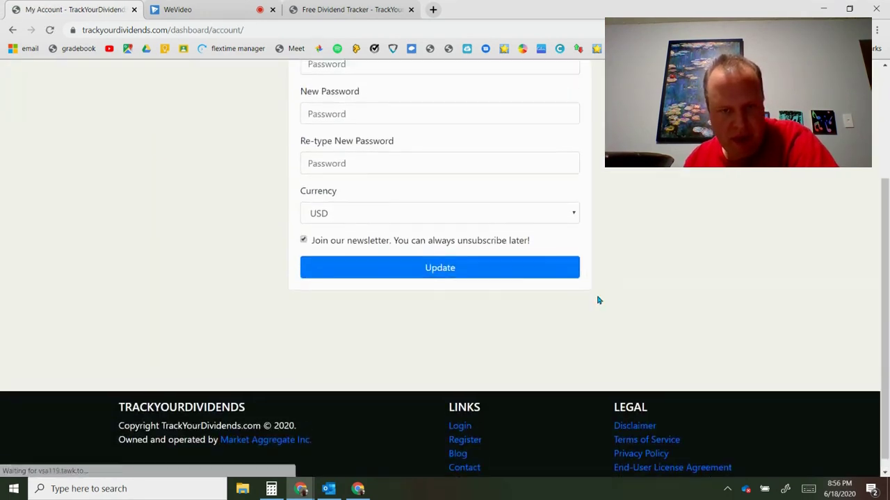
Open the Stock Analysis tool and search for the ticker "o".
scroll(596, 300, up, 3)
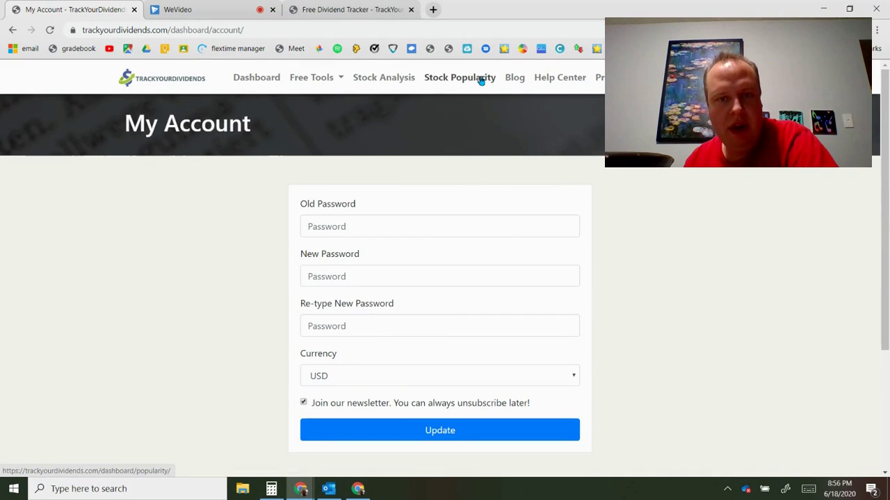
click(373, 80)
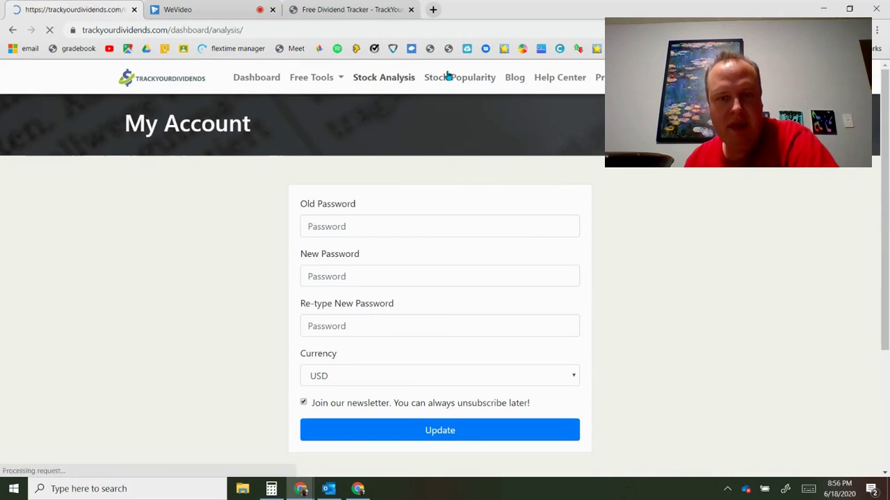
click(440, 247)
text(o)
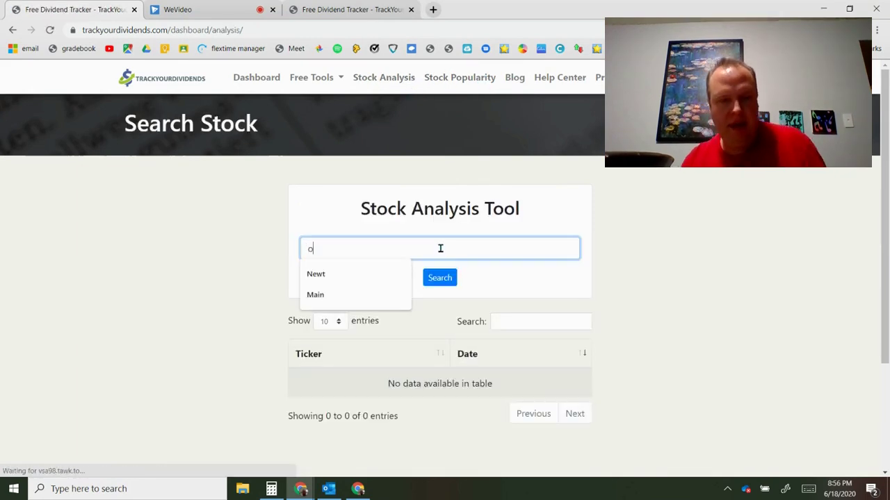
click(427, 278)
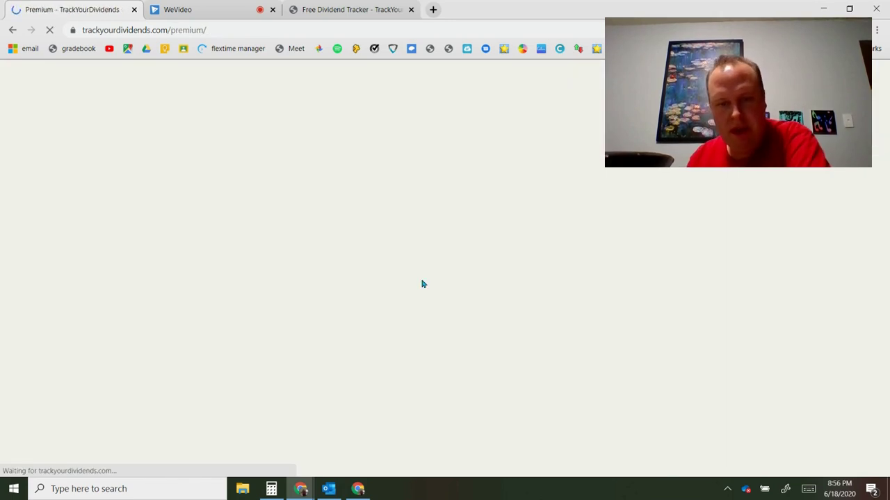
Review the Analysis Dashboard and Stock Popularity features included in the premium version.
scroll(421, 285, down, 3)
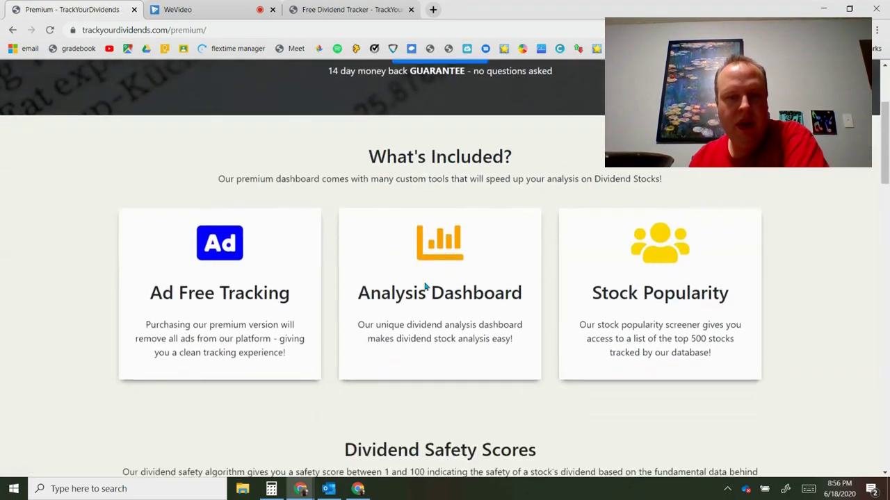
drag(359, 289, 474, 331)
click(448, 313)
drag(601, 292, 687, 346)
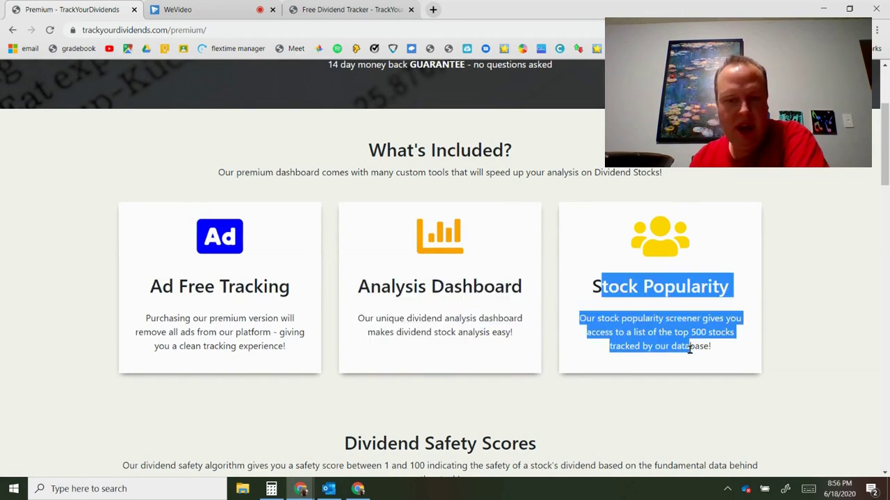
Look over the premium page's Dividend Safety Scores, P/E and P/B Competitor Analysis, and Popularity Screener examples.
scroll(660, 338, down, 4)
drag(222, 192, 563, 312)
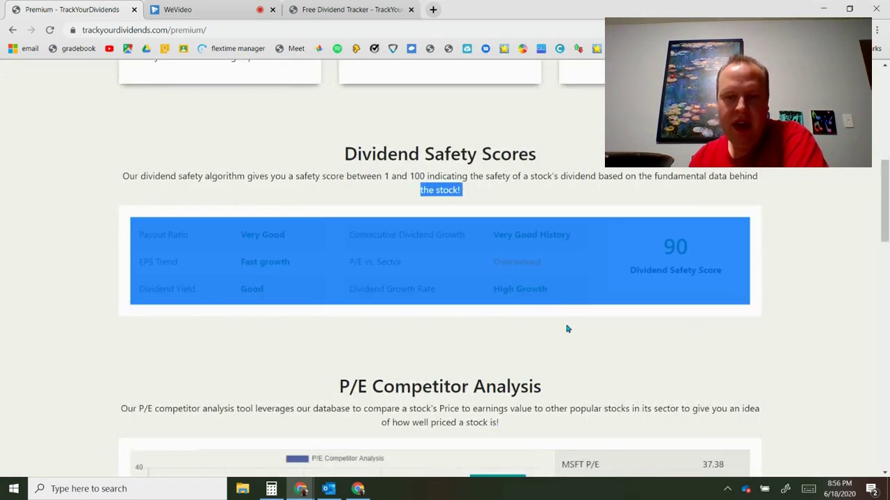
click(469, 363)
scroll(391, 375, down, 4)
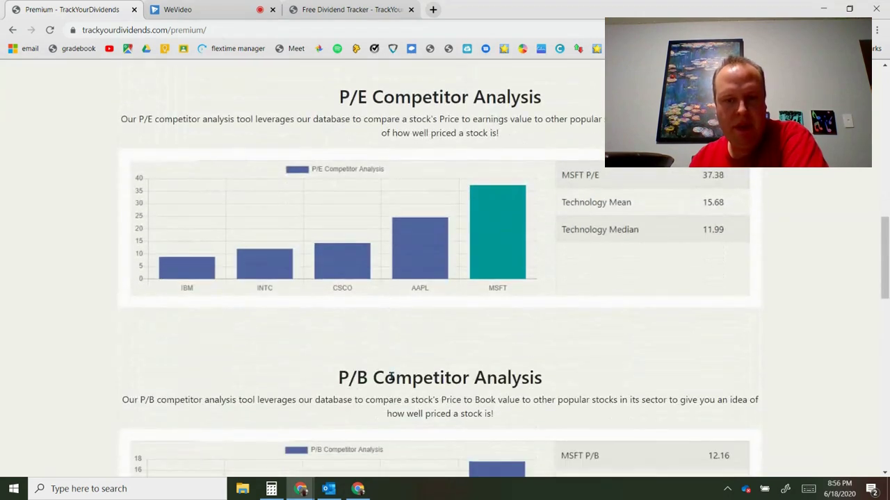
scroll(391, 375, down, 4)
scroll(391, 375, down, 8)
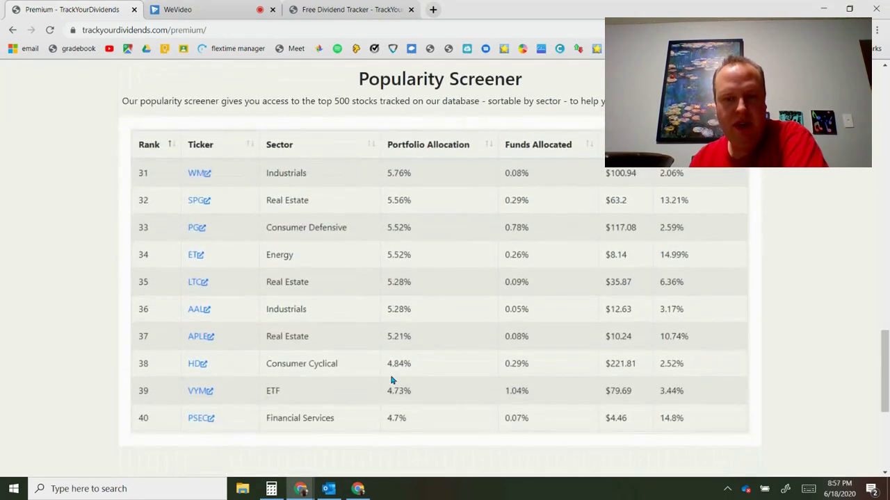
Return to the Premium Dashboard offer and review its pricing, free trial and money-back guarantee.
scroll(391, 380, up, 20)
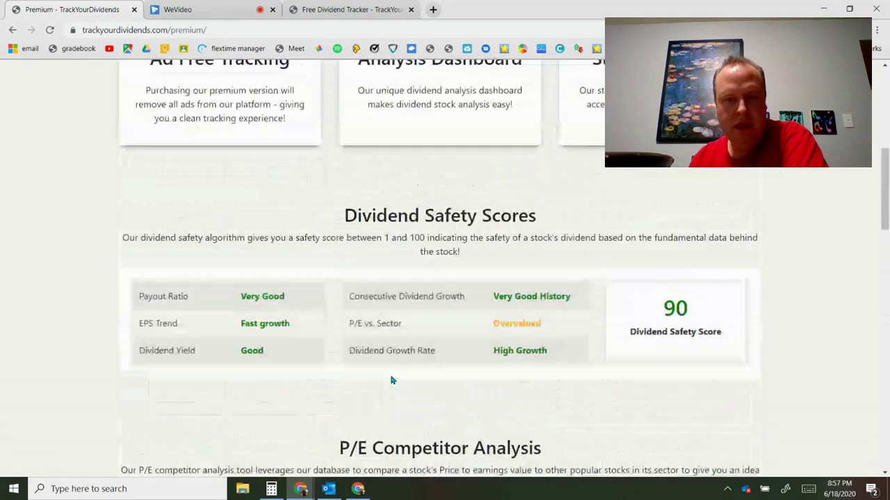
scroll(391, 380, down, 1)
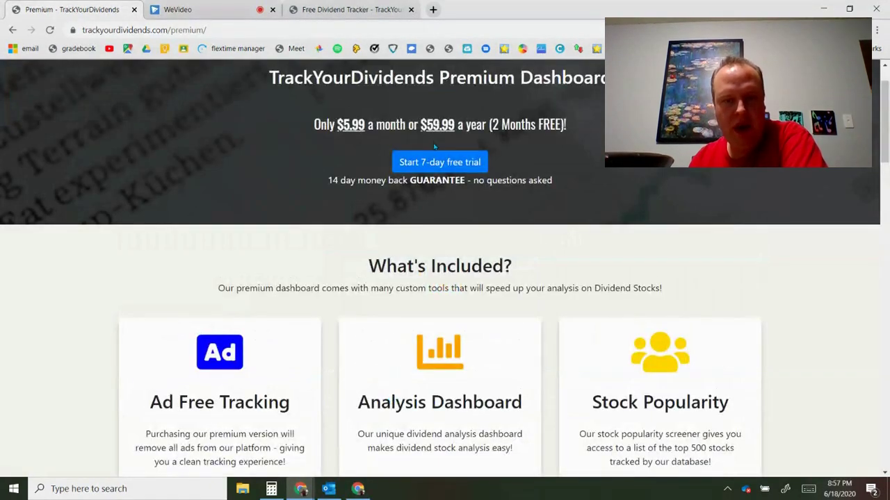
scroll(451, 256, up, 1)
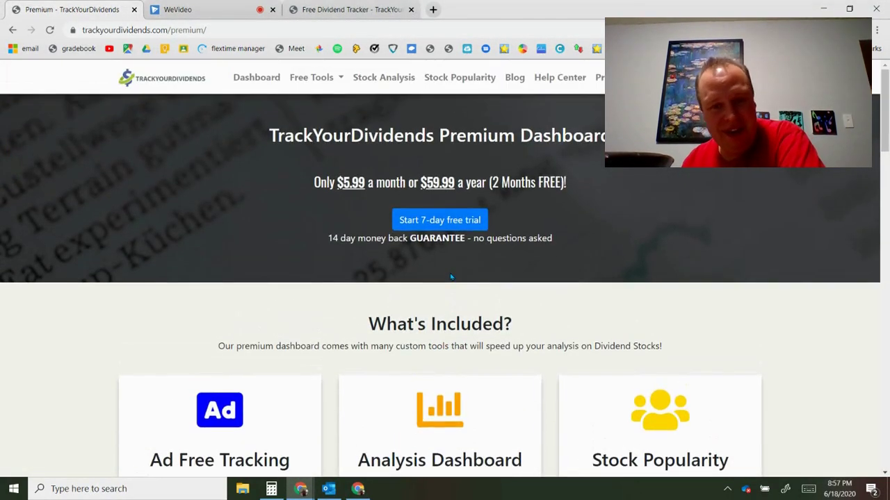
drag(511, 237, 554, 238)
click(548, 238)
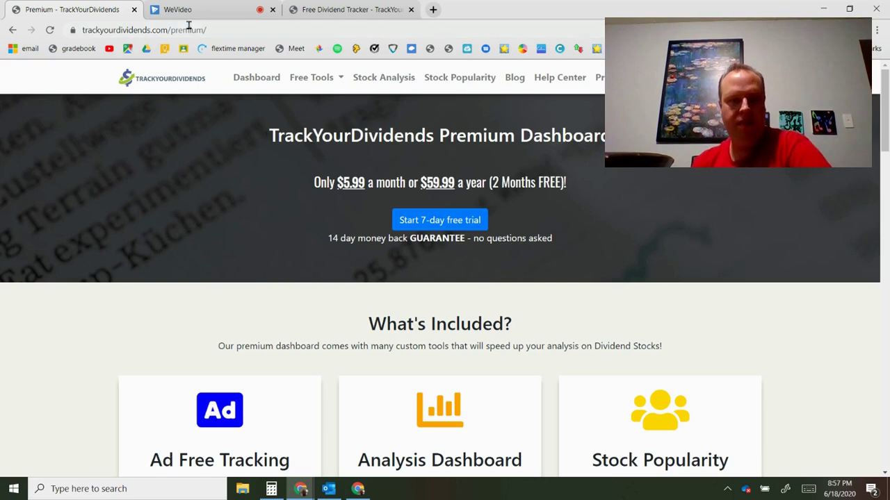
mouse_move(301, 490)
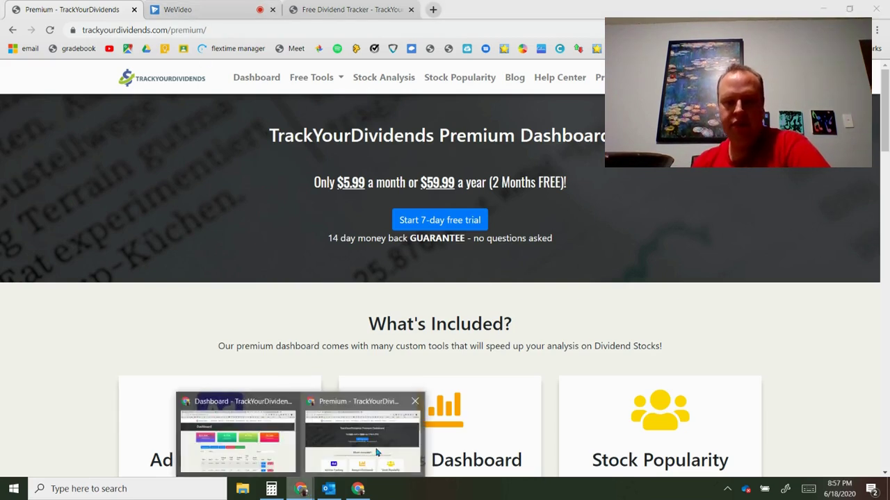